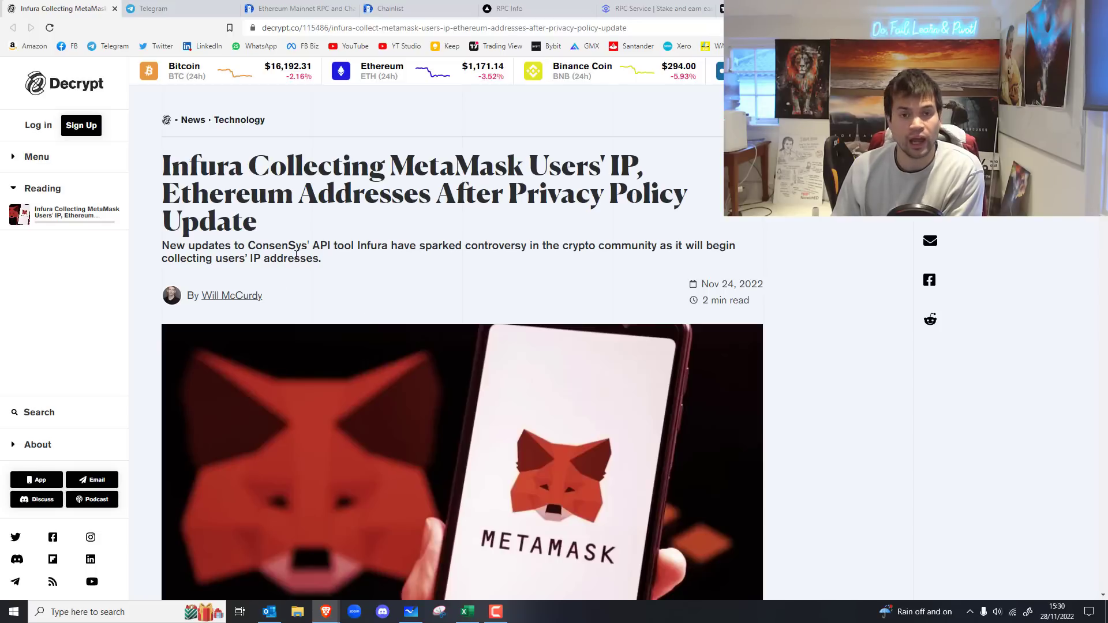
Step: Highlight the article's opening paragraph about ConsenSys and Infura
scroll(292, 268, down, 10)
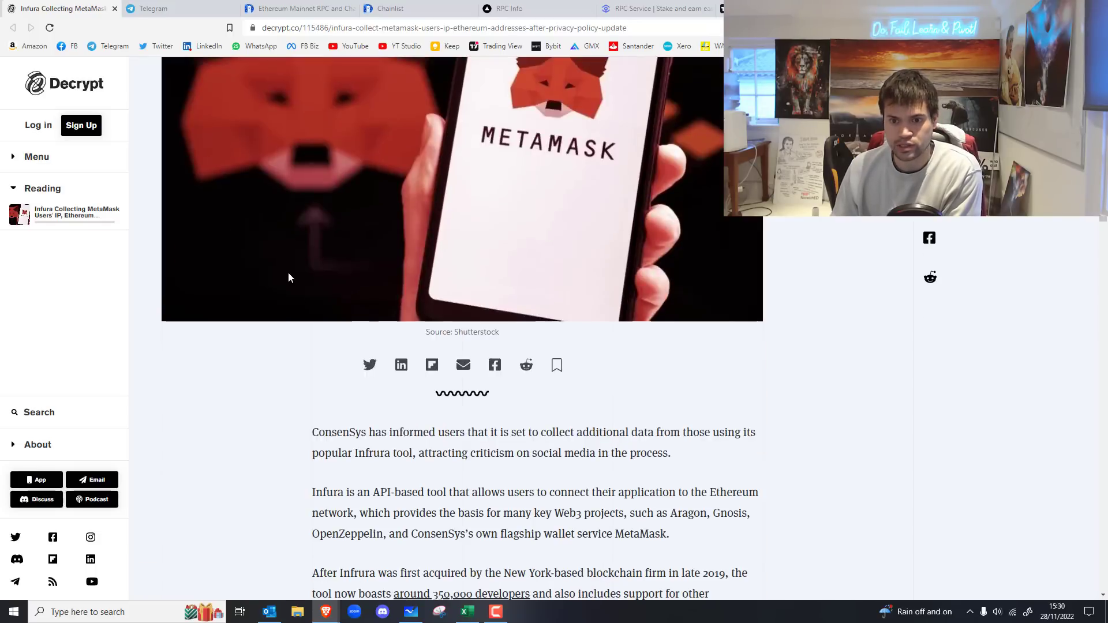
scroll(375, 328, up, 9)
scroll(375, 328, down, 12)
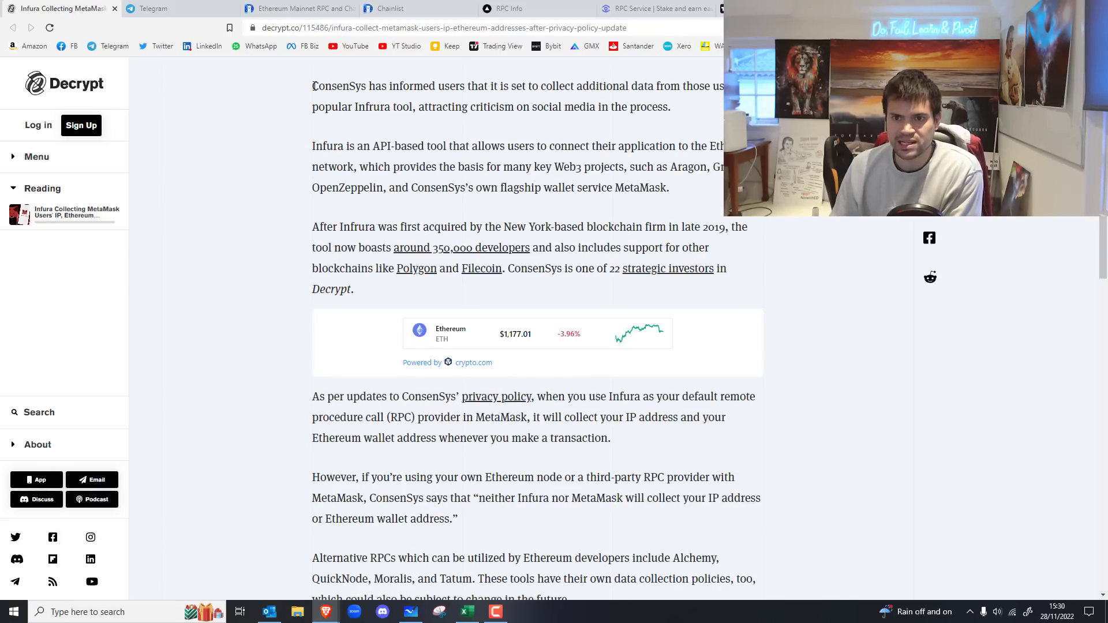
drag(314, 86, 755, 94)
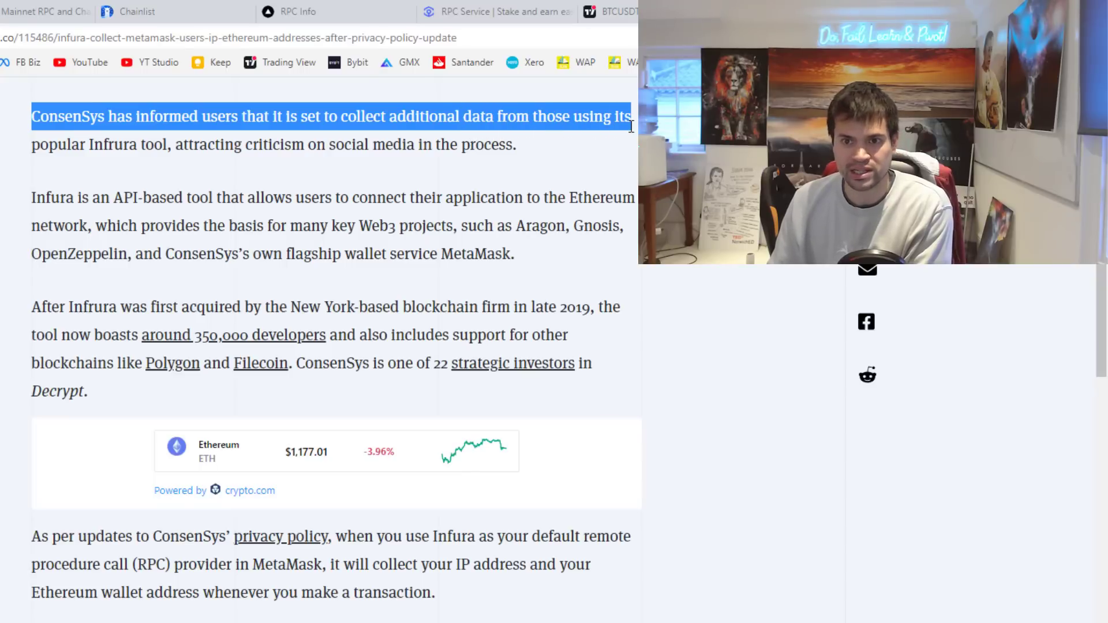
drag(631, 127, 536, 160)
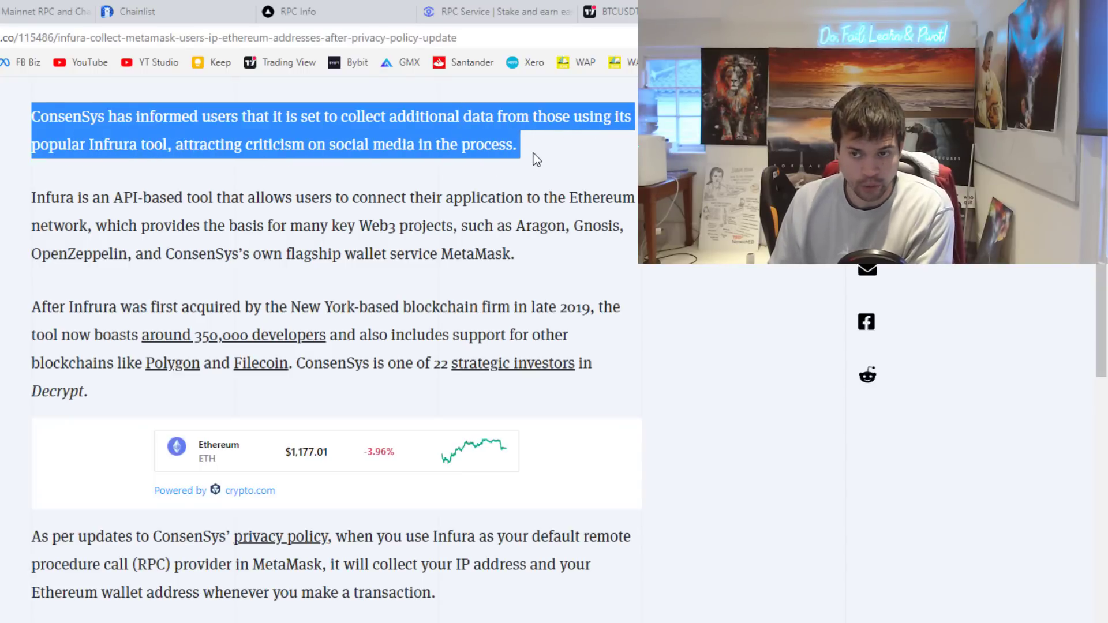
Step: Scroll further and highlight the paragraph about the privacy policy update
scroll(125, 477, down, 1)
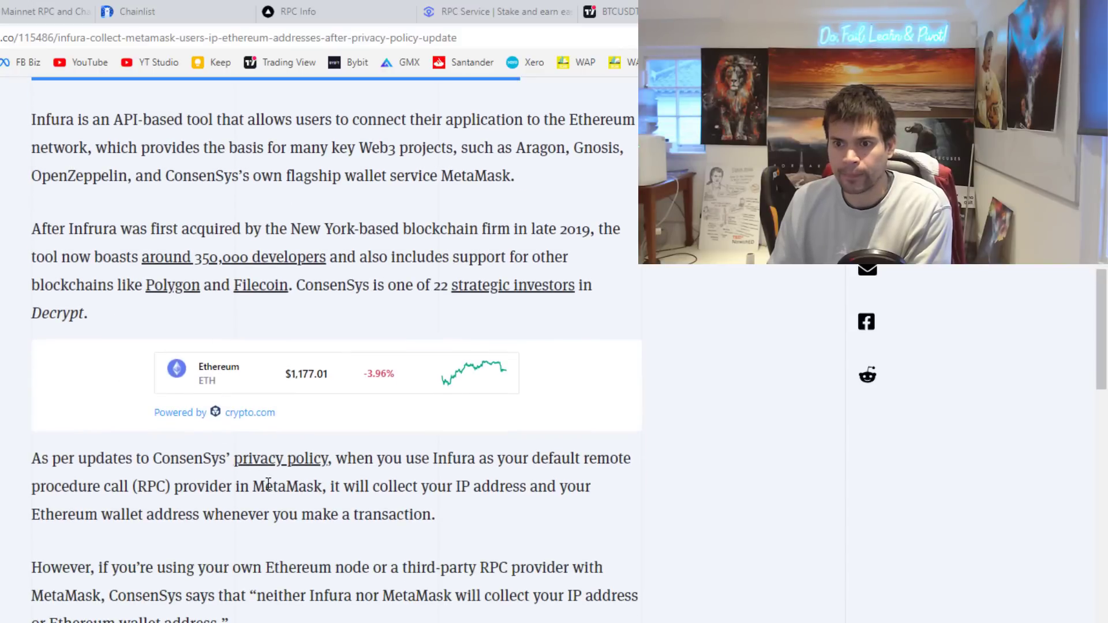
scroll(268, 483, down, 1)
drag(36, 381, 445, 445)
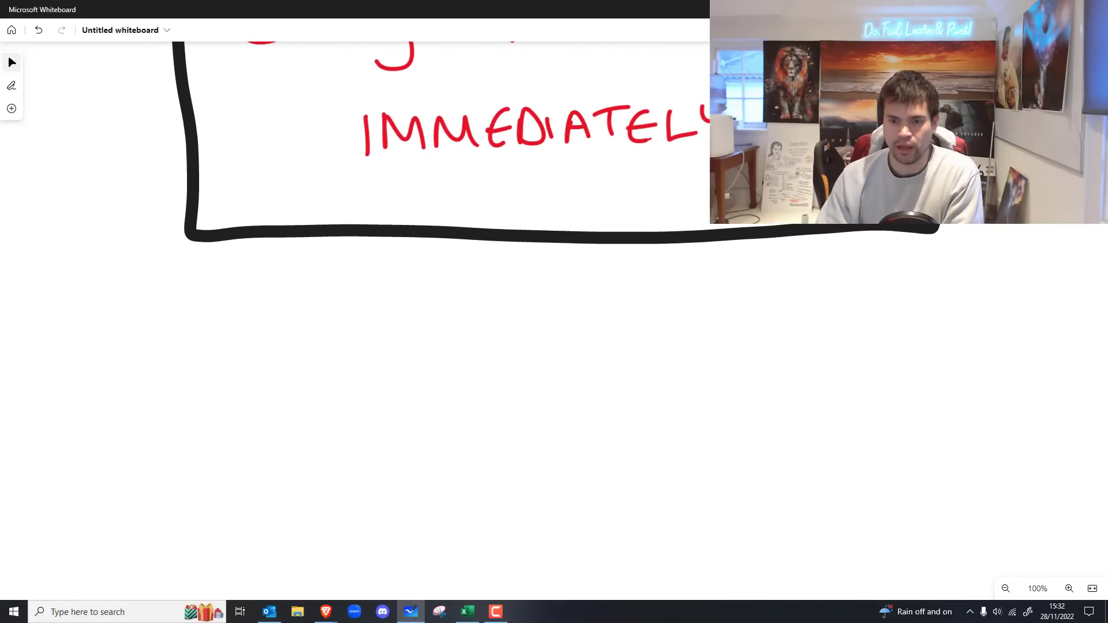
Step: Draw a stick figure, a tall S box, and a wide box labelled $NETWORK
drag(262, 363, 236, 369)
mouse_move(256, 414)
mouse_down()
mouse_move(253, 476)
mouse_move(276, 486)
mouse_move(276, 446)
mouse_up()
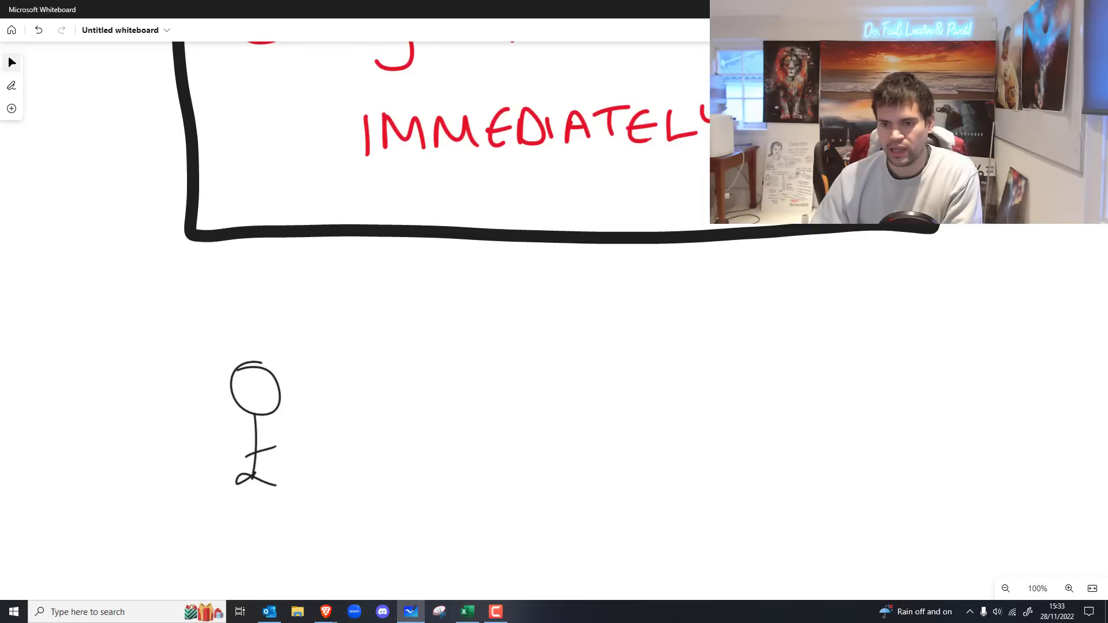
mouse_move(487, 435)
mouse_down()
mouse_move(711, 487)
mouse_move(480, 433)
mouse_move(522, 486)
mouse_up()
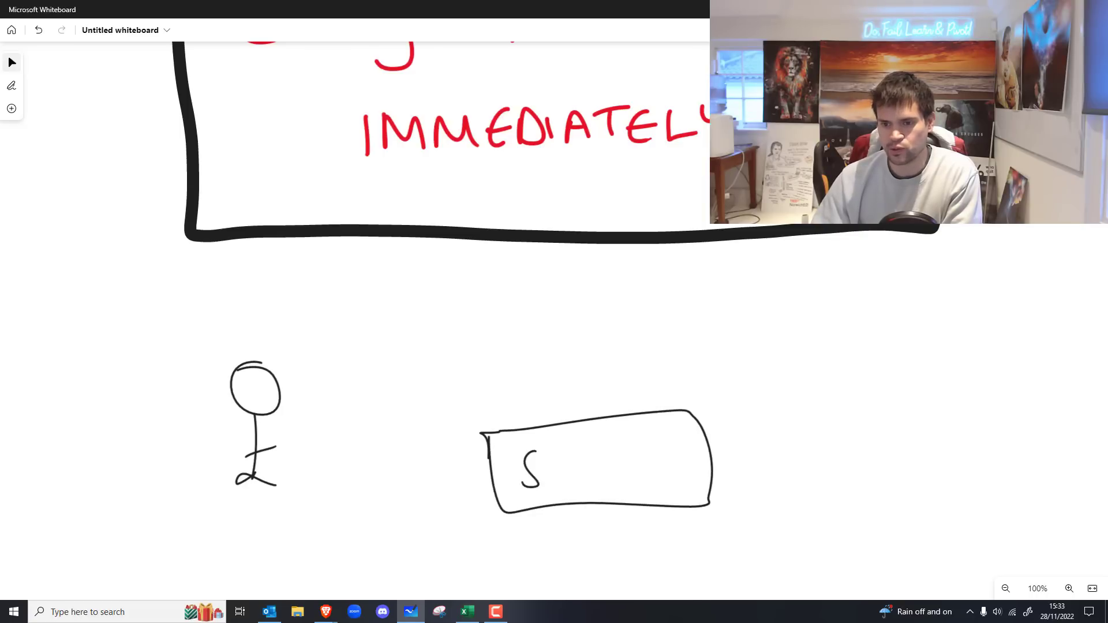
mouse_move(873, 367)
mouse_down()
mouse_move(873, 465)
mouse_move(924, 346)
mouse_move(866, 404)
mouse_move(878, 408)
mouse_up()
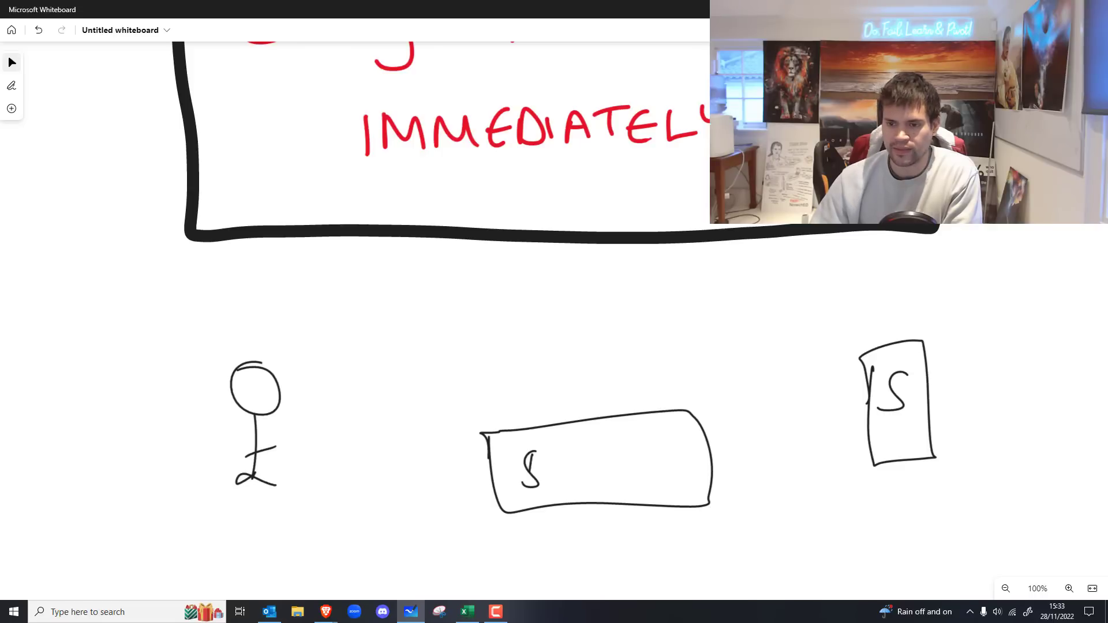
drag(532, 454, 534, 497)
mouse_move(538, 488)
mouse_down()
mouse_move(552, 459)
mouse_move(575, 487)
mouse_move(619, 468)
mouse_up()
mouse_move(630, 470)
mouse_down()
mouse_move(646, 462)
mouse_move(653, 480)
mouse_up()
mouse_move(660, 459)
mouse_down()
mouse_move(661, 476)
mouse_move(671, 474)
mouse_up()
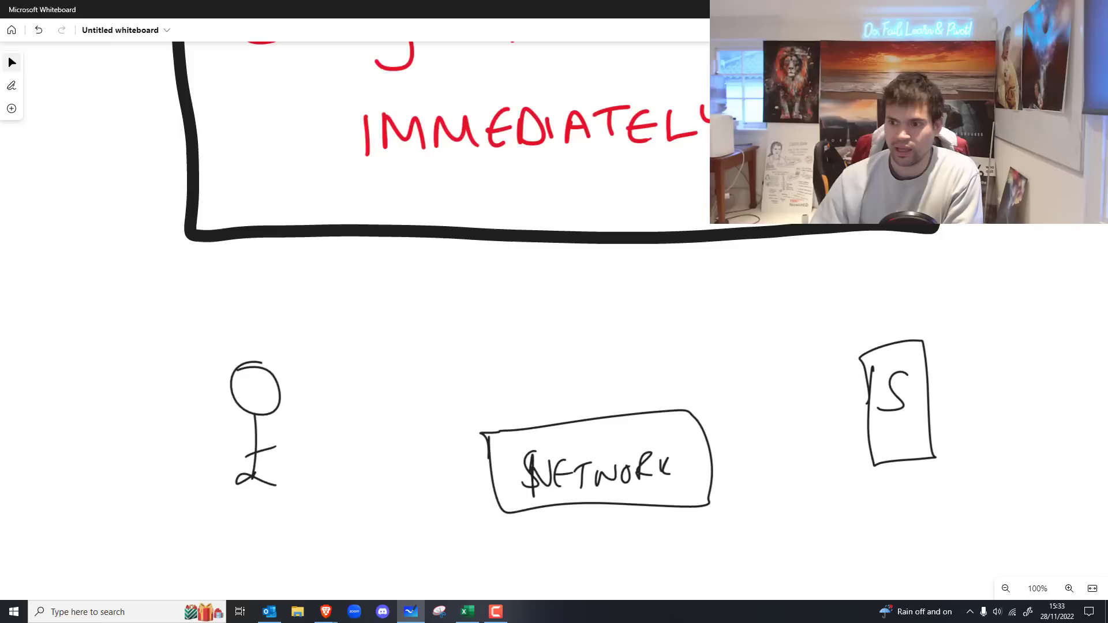
Step: Draw arrows from the stick figure and S box into $NETWORK, then recentre the warning box
drag(327, 420, 468, 439)
drag(468, 440, 439, 449)
drag(711, 430, 843, 402)
drag(746, 414, 714, 428)
drag(712, 430, 745, 427)
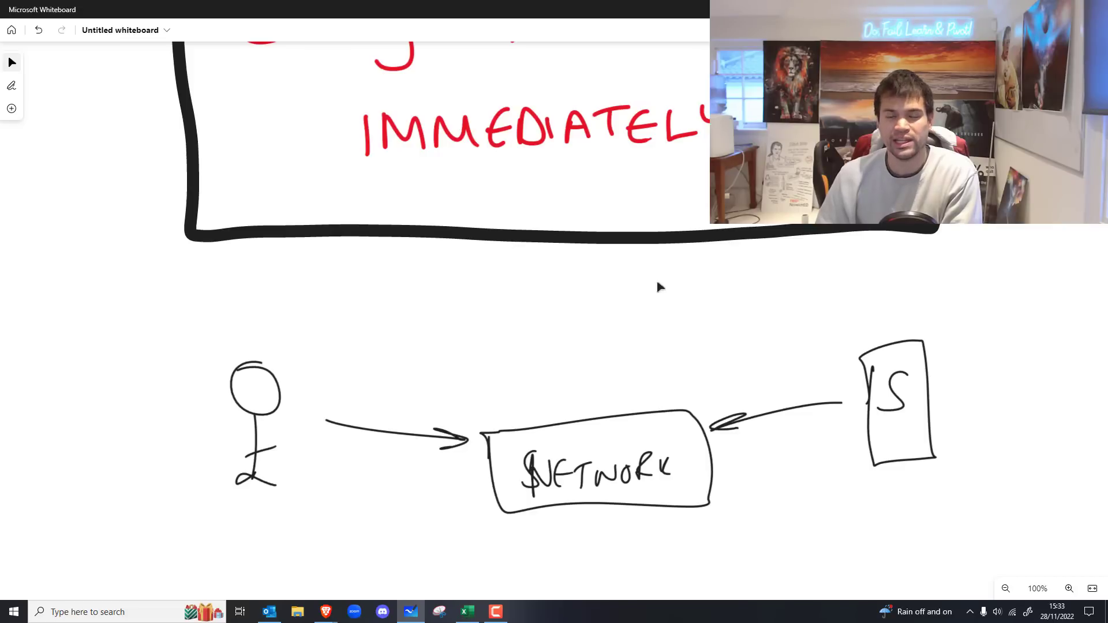
drag(649, 288, 653, 554)
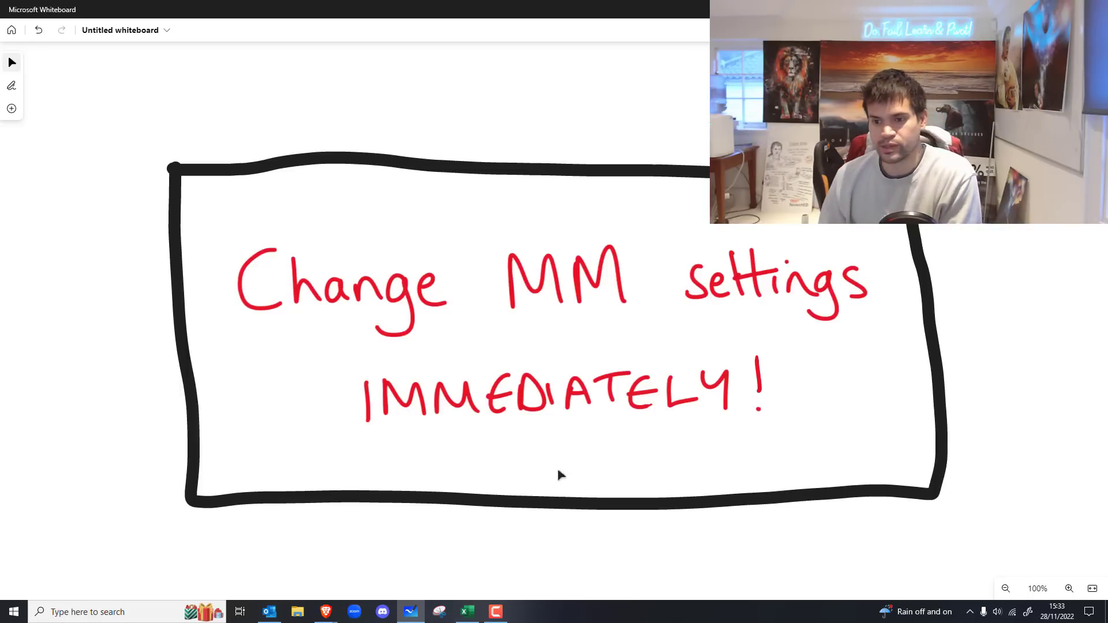
drag(615, 454, 619, 443)
Step: Bring the browser forward and choose Add network from MetaMask's Ethereum Mainnet network list
mouse_move(331, 620)
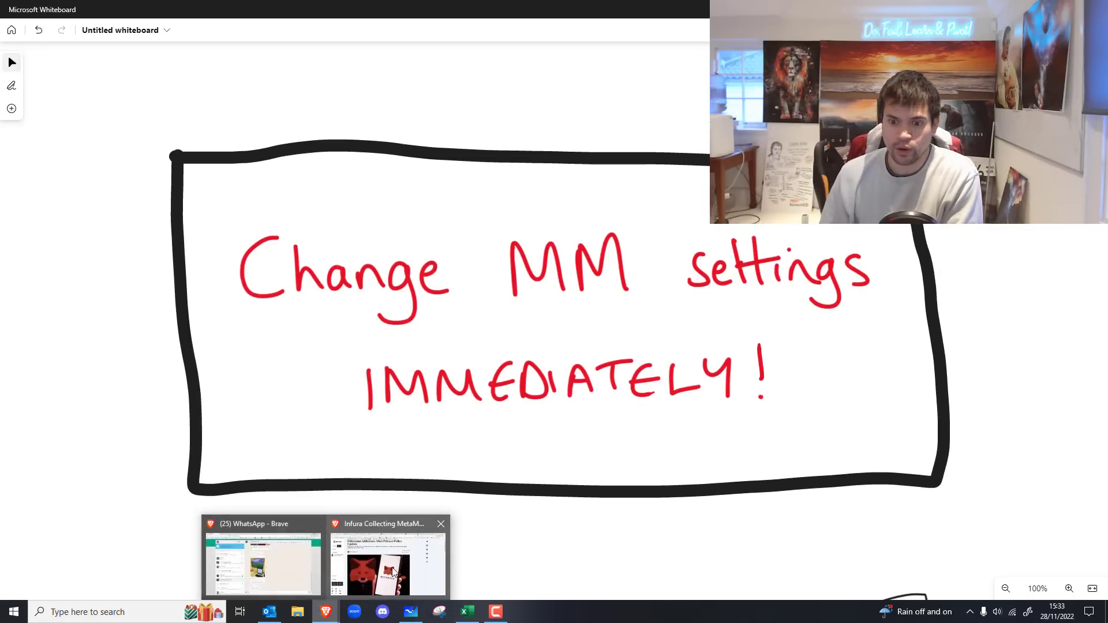
click(387, 554)
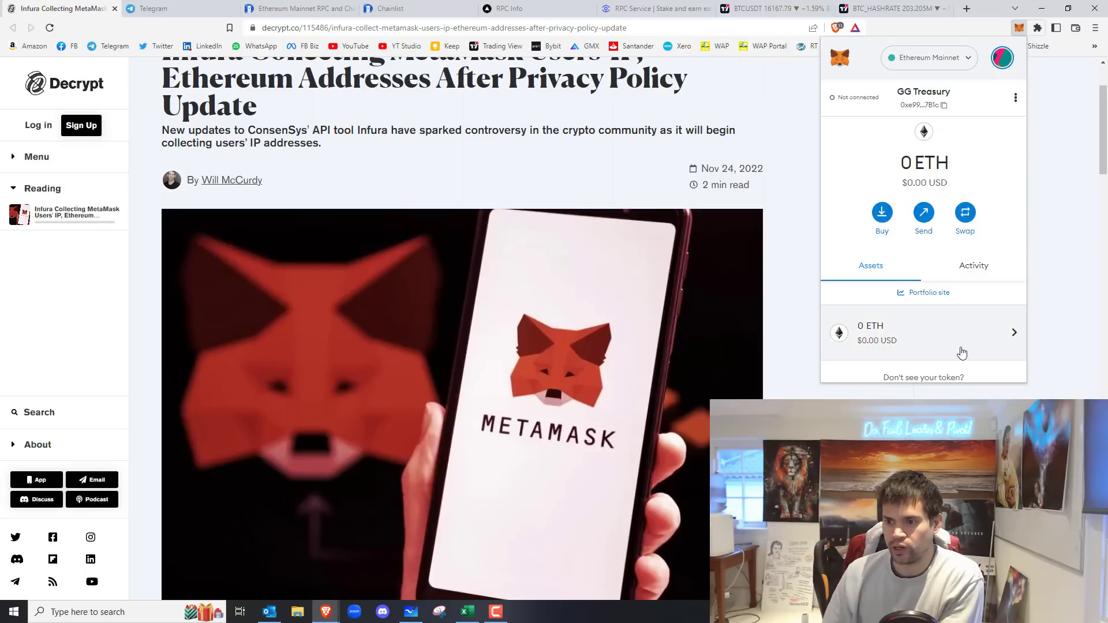
scroll(962, 353, down, 2)
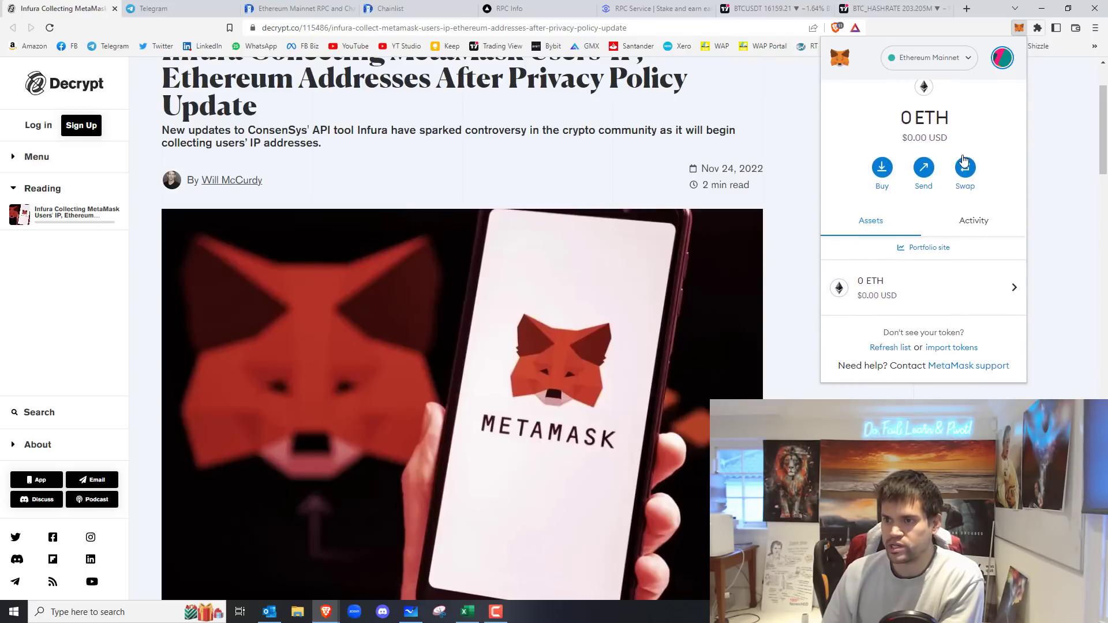
scroll(963, 161, up, 2)
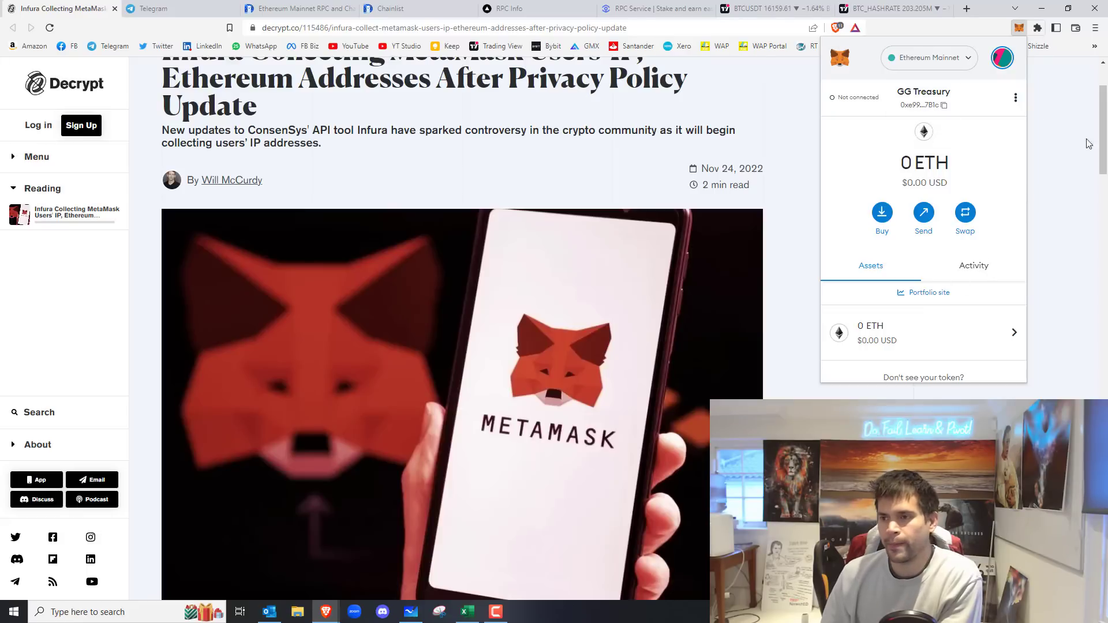
click(911, 65)
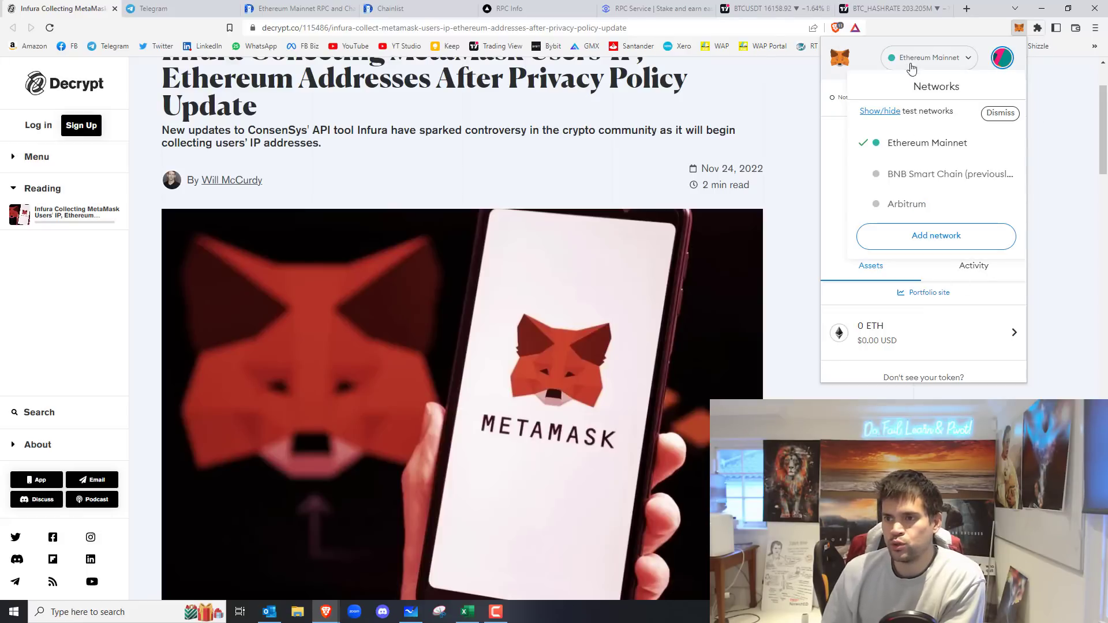
click(931, 59)
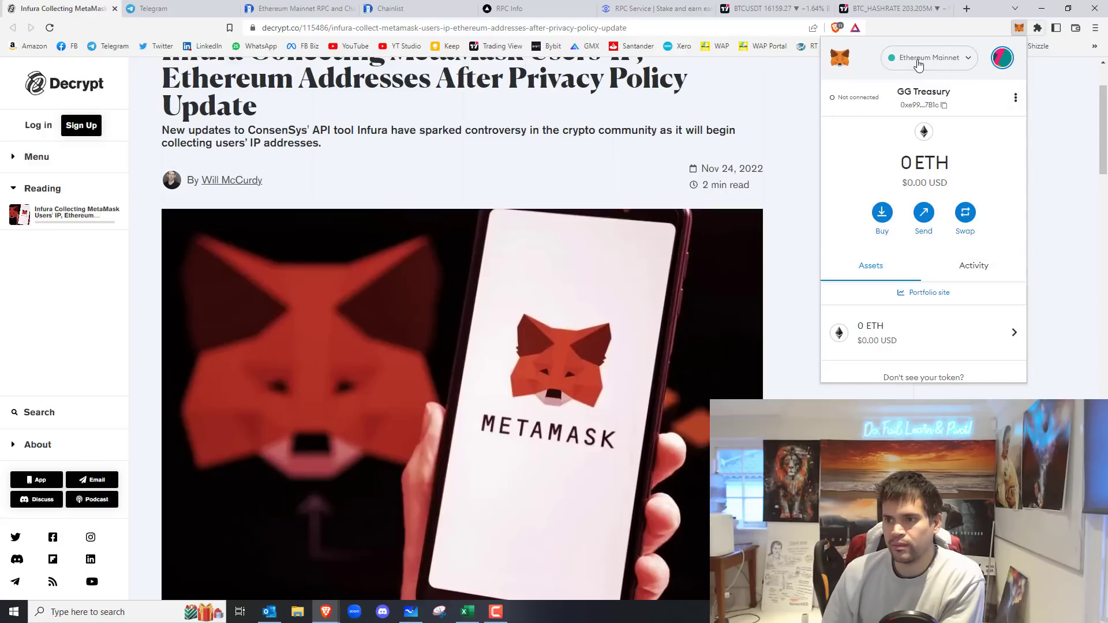
click(919, 64)
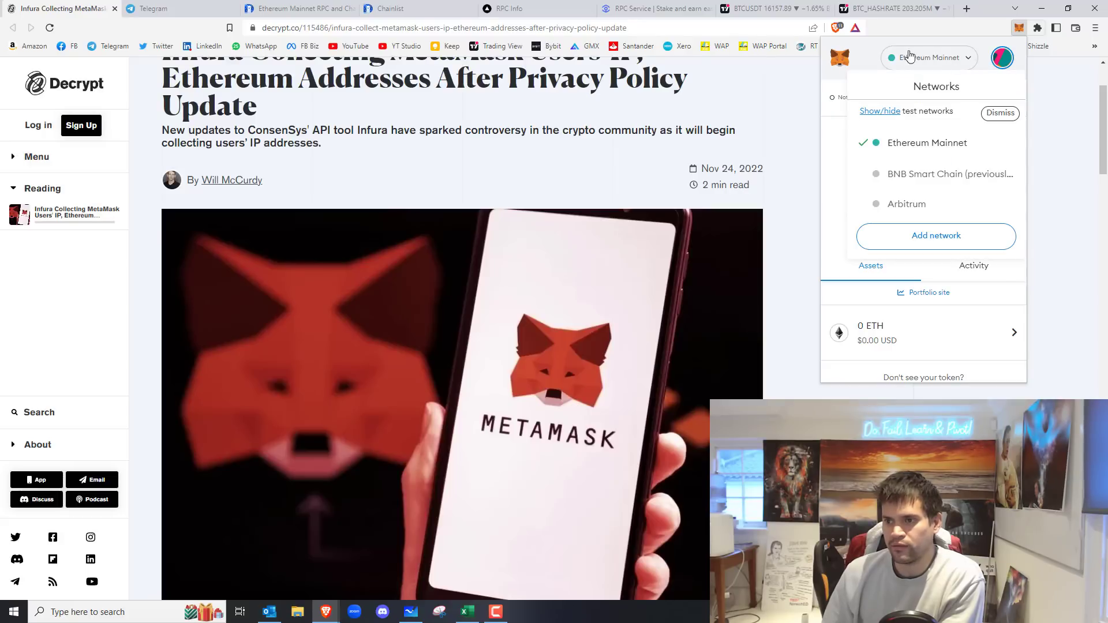
click(935, 237)
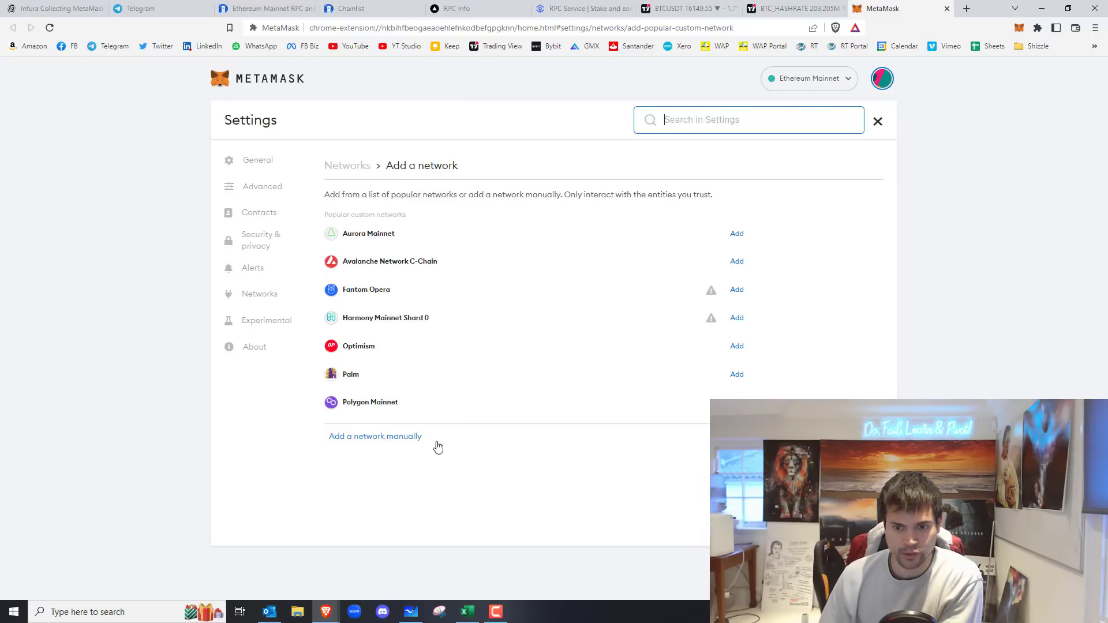
Step: Open MetaMask's manual add-network form, then go to ChainList's Ethereum Mainnet RPC list
click(369, 438)
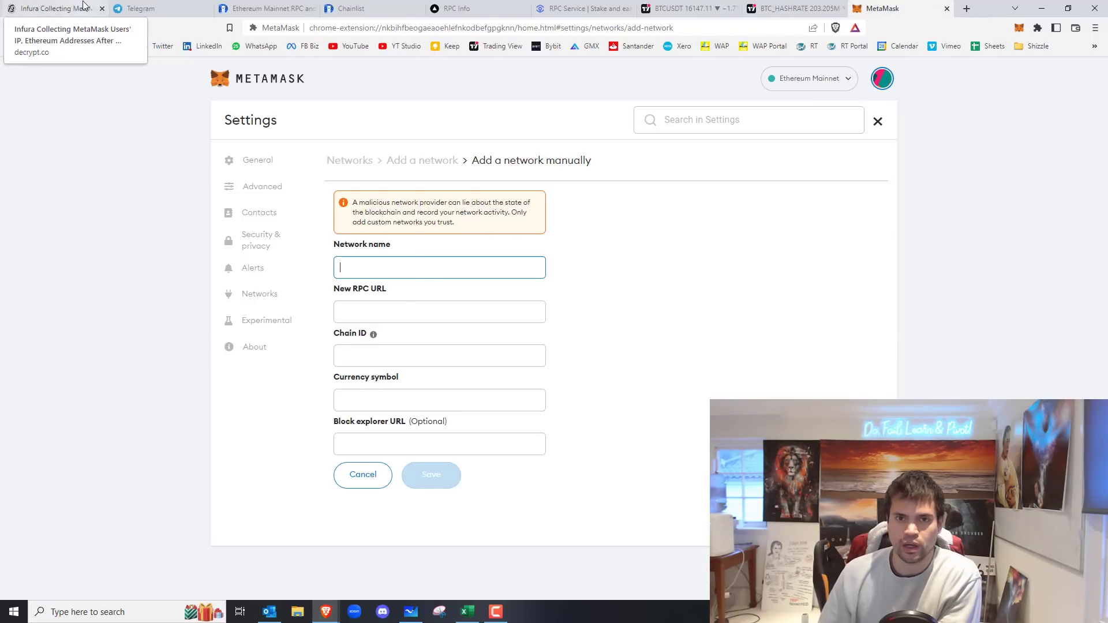
click(277, 8)
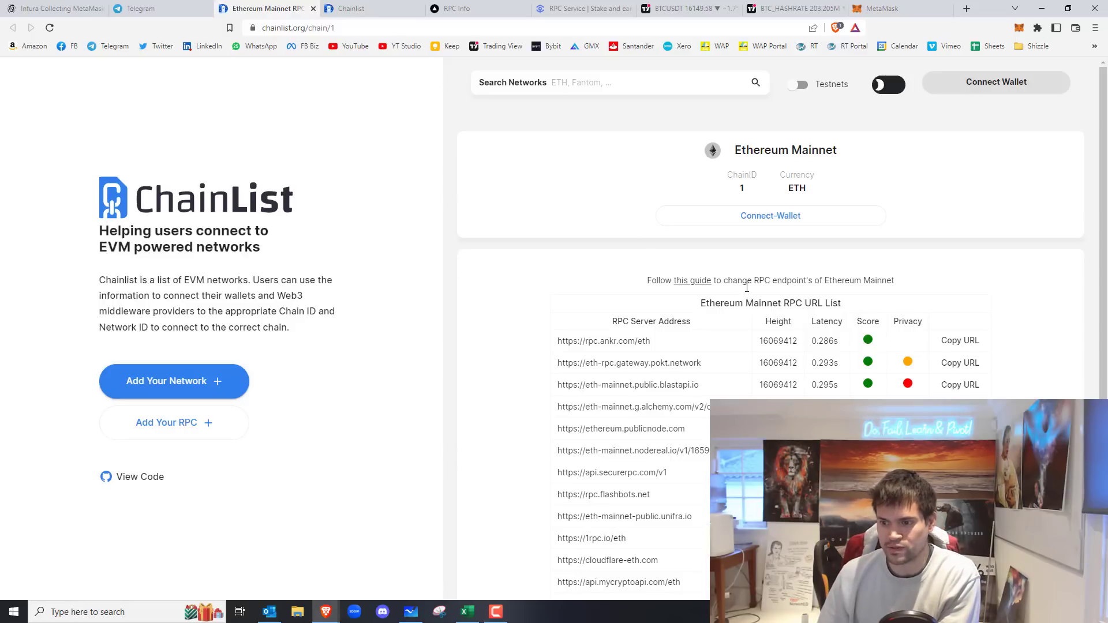
Step: Review the Ethereum Mainnet RPC table, briefly highlighting the nodereal URL, then view the other Chainlist page
scroll(195, 223, down, 1)
scroll(195, 224, up, 1)
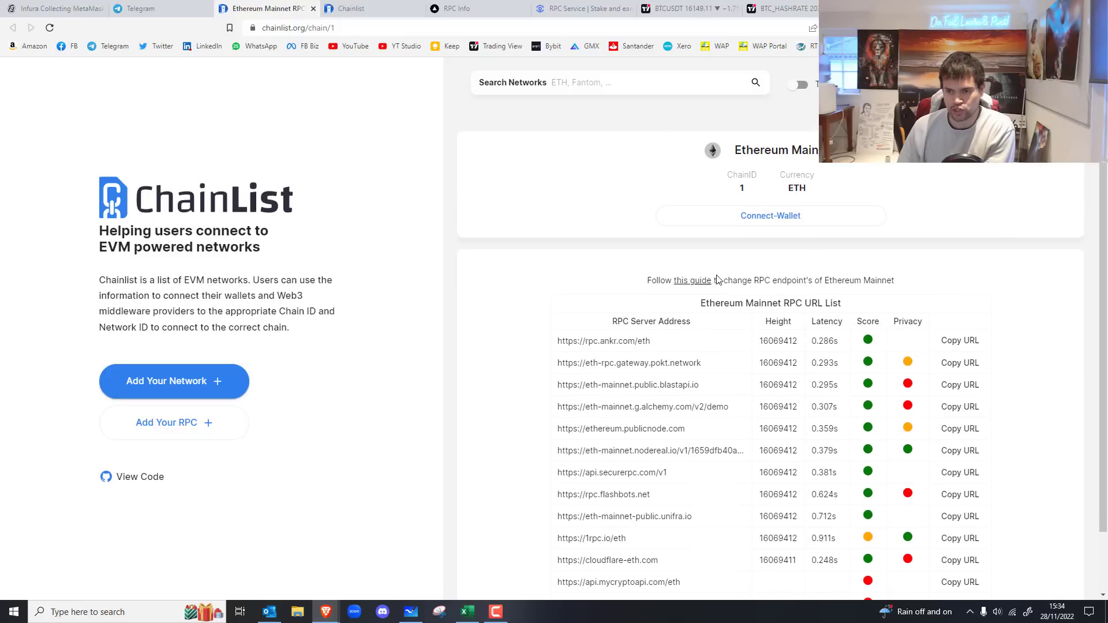
scroll(717, 275, down, 1)
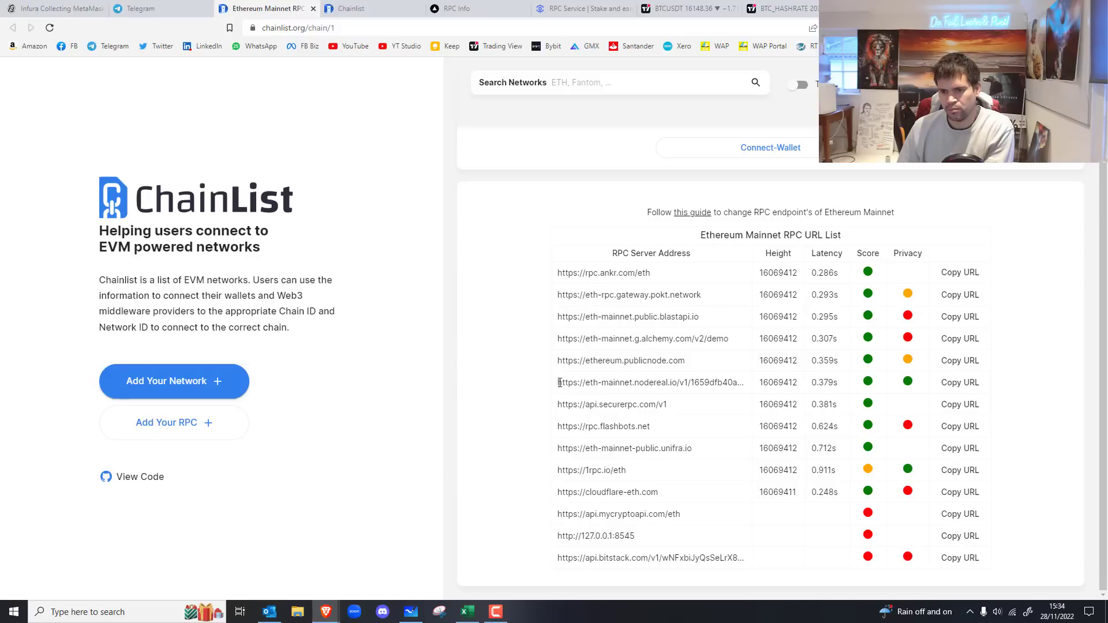
drag(559, 382, 758, 386)
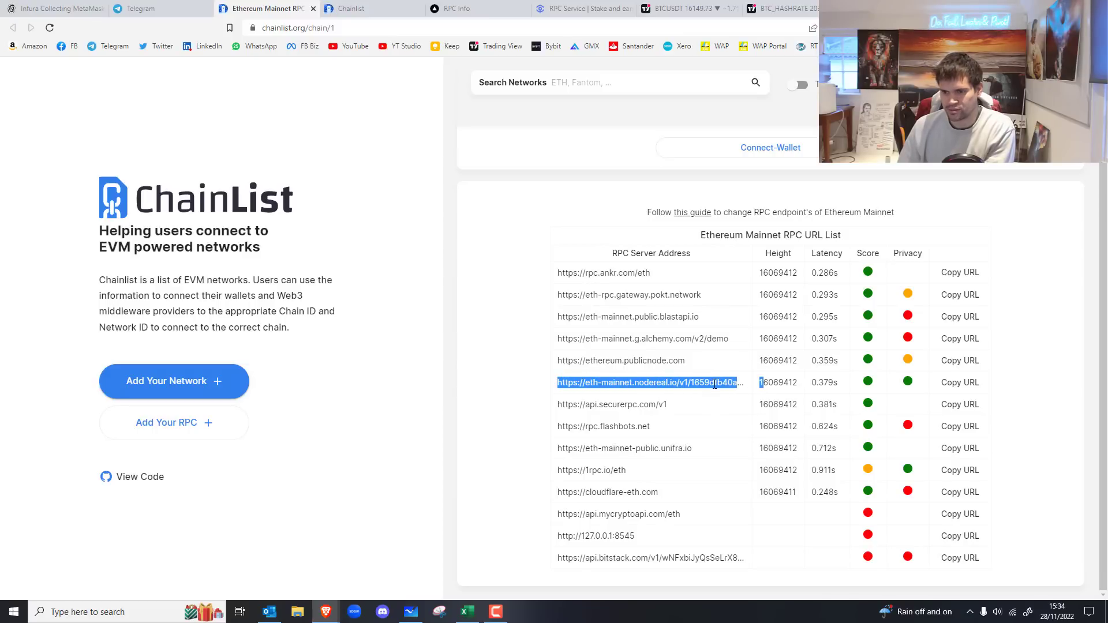
click(671, 382)
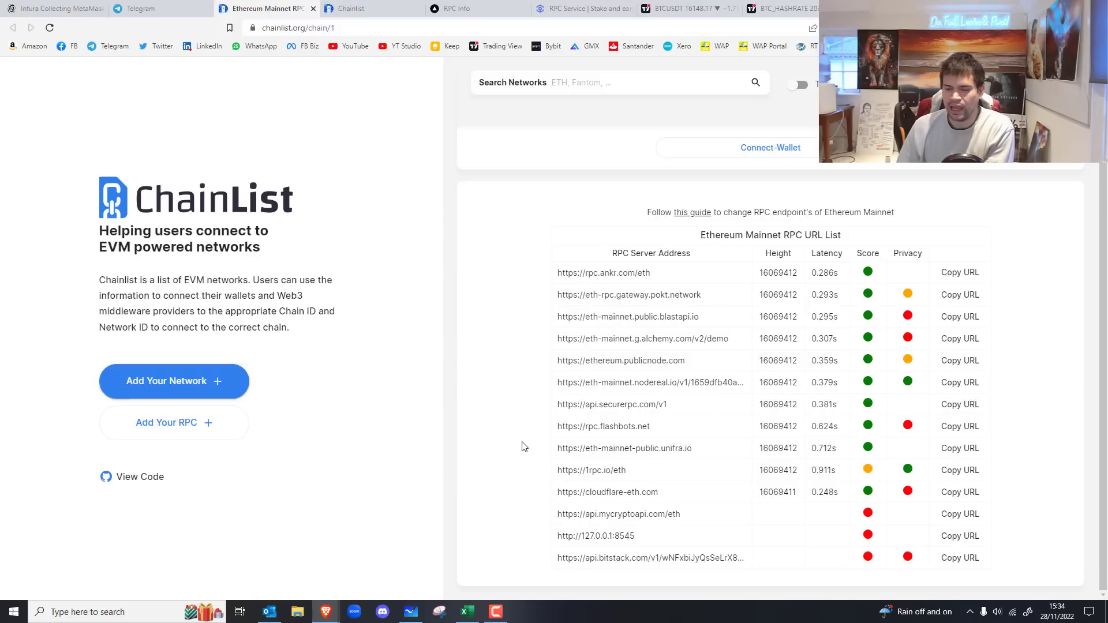
scroll(524, 441, up, 1)
click(351, 8)
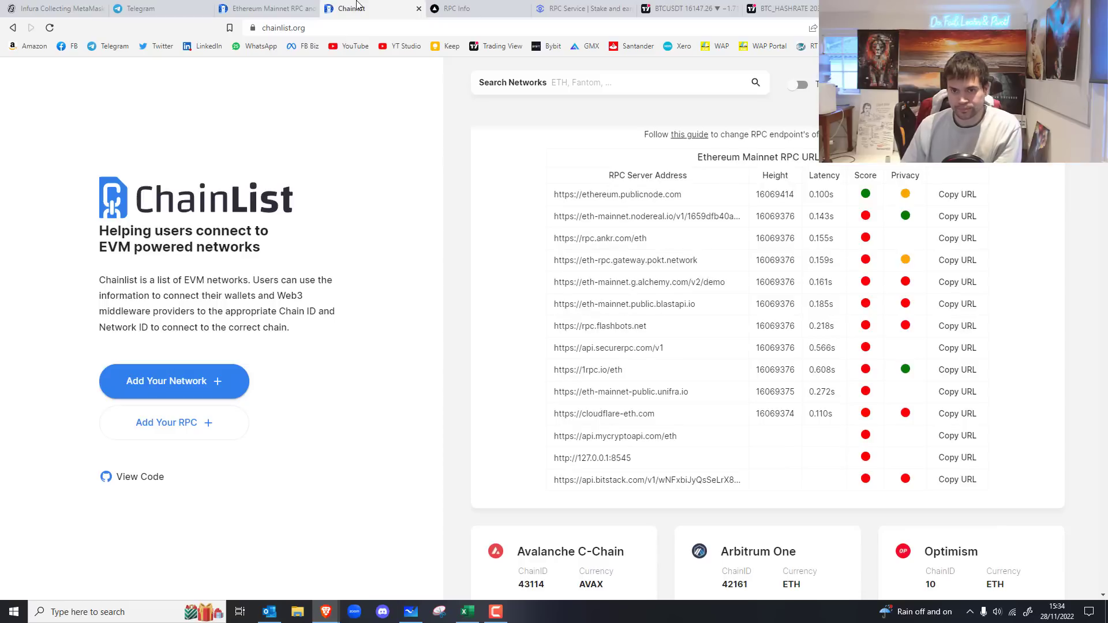
Step: Compare Ethereum endpoints across the RPC Info, Ankr RPC Service and Chainlist pages
click(475, 7)
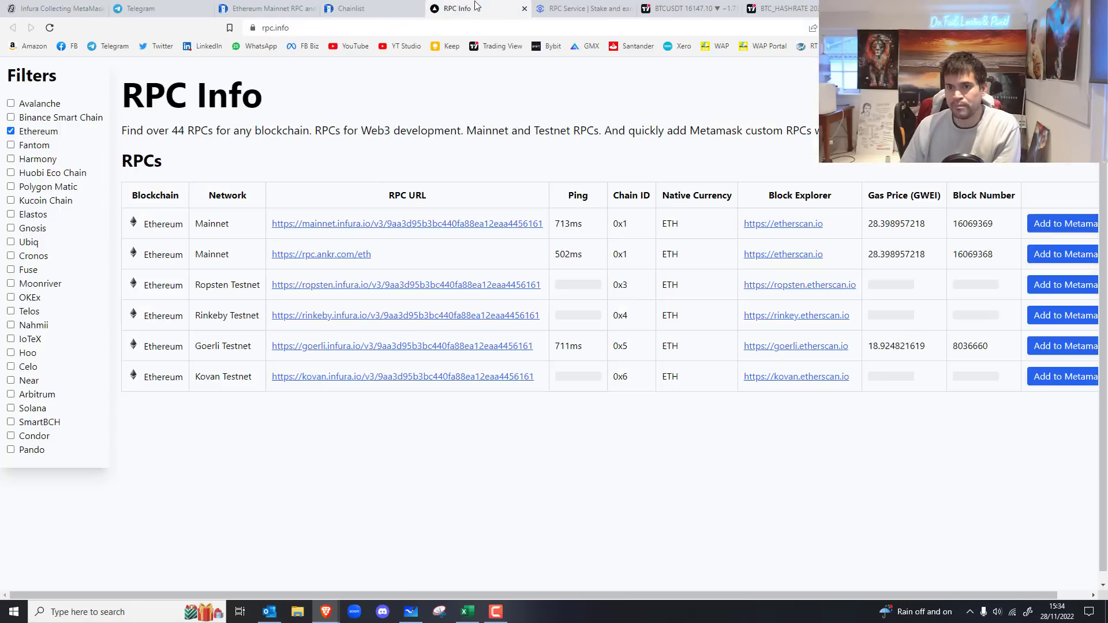
click(580, 8)
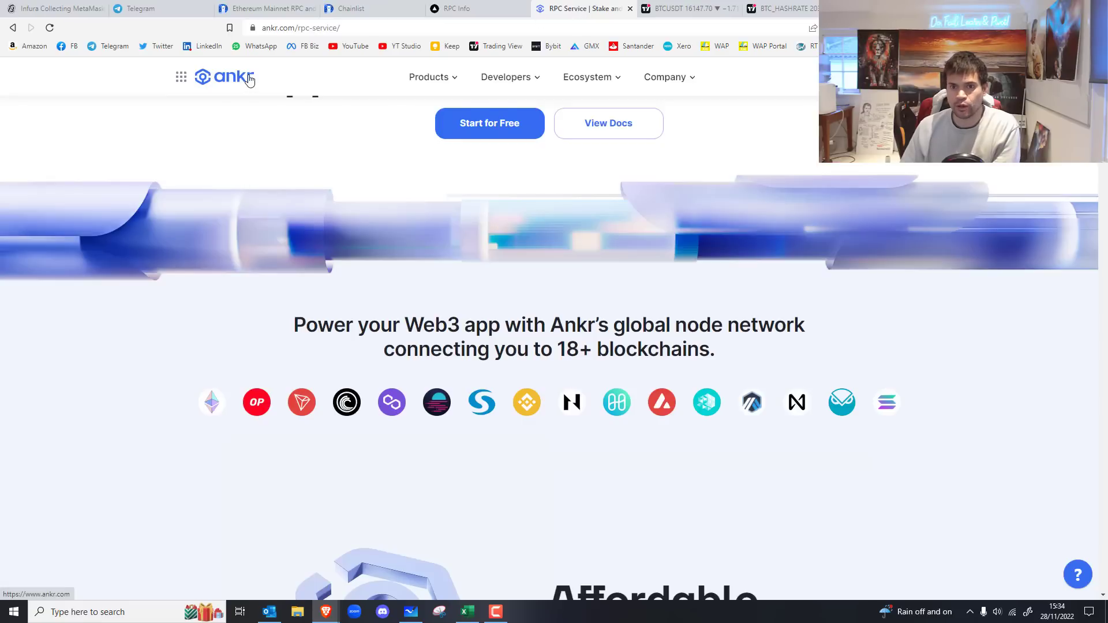
click(351, 8)
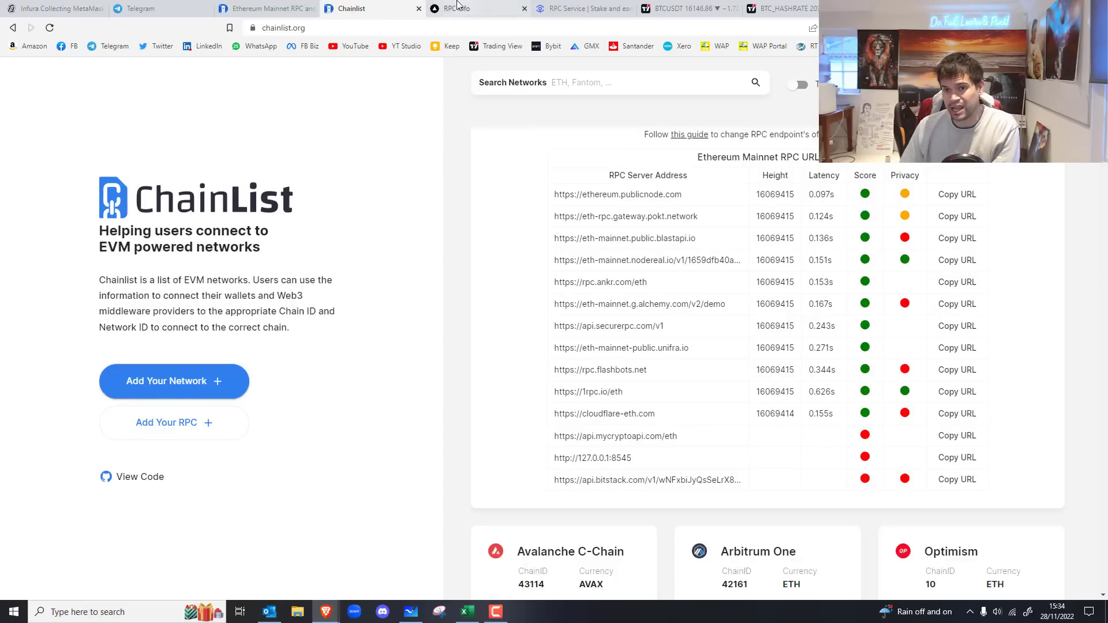
click(483, 8)
click(594, 6)
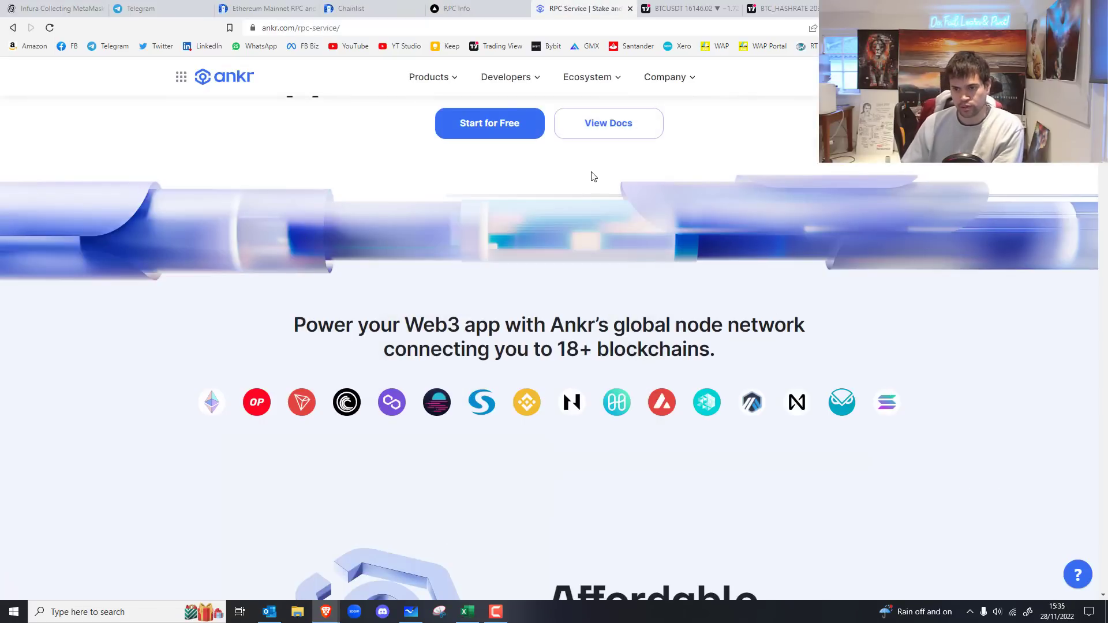
Step: Read the Ankr RPC service page, highlighting its Censorship-resistant and Secure text
scroll(447, 130, up, 1)
scroll(445, 127, up, 3)
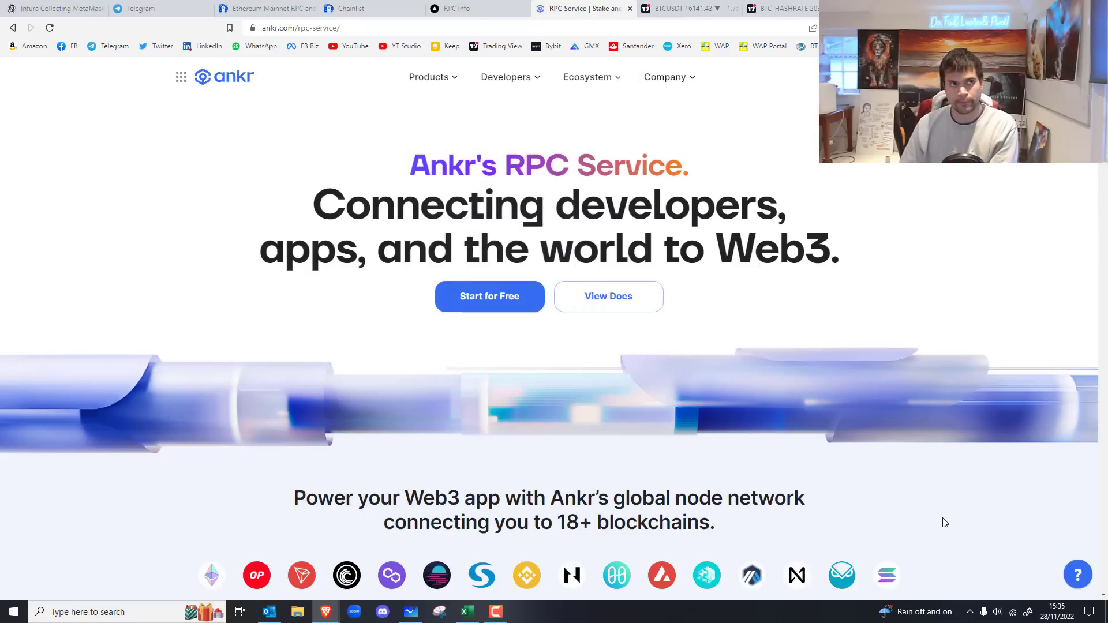
scroll(323, 209, down, 10)
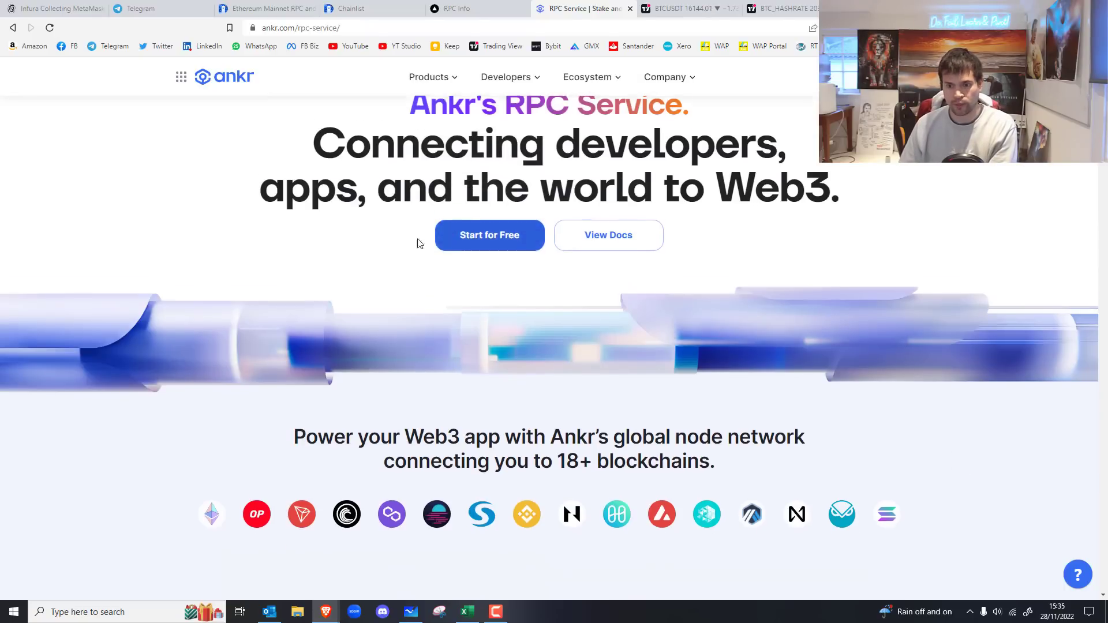
scroll(344, 225, down, 7)
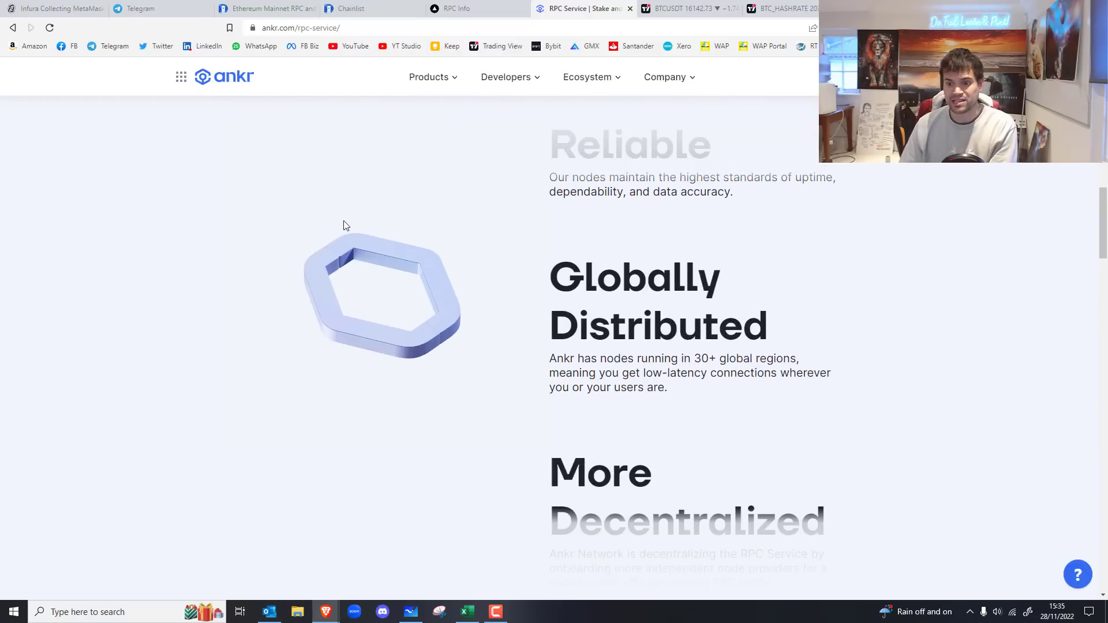
scroll(345, 222, down, 4)
scroll(345, 223, up, 3)
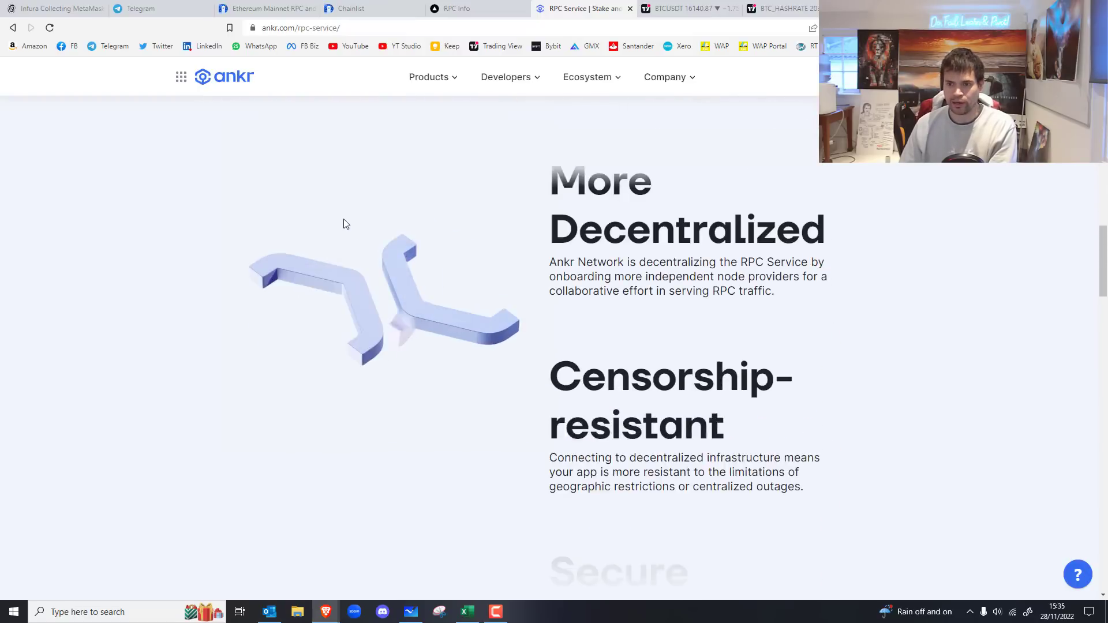
scroll(345, 224, down, 3)
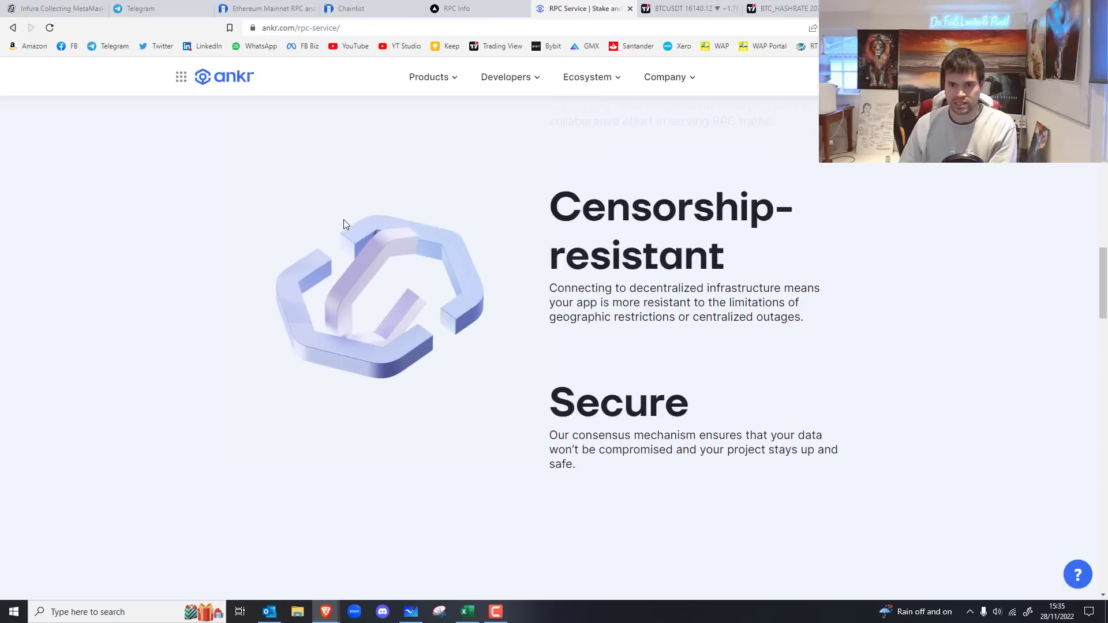
drag(690, 416, 550, 191)
click(827, 315)
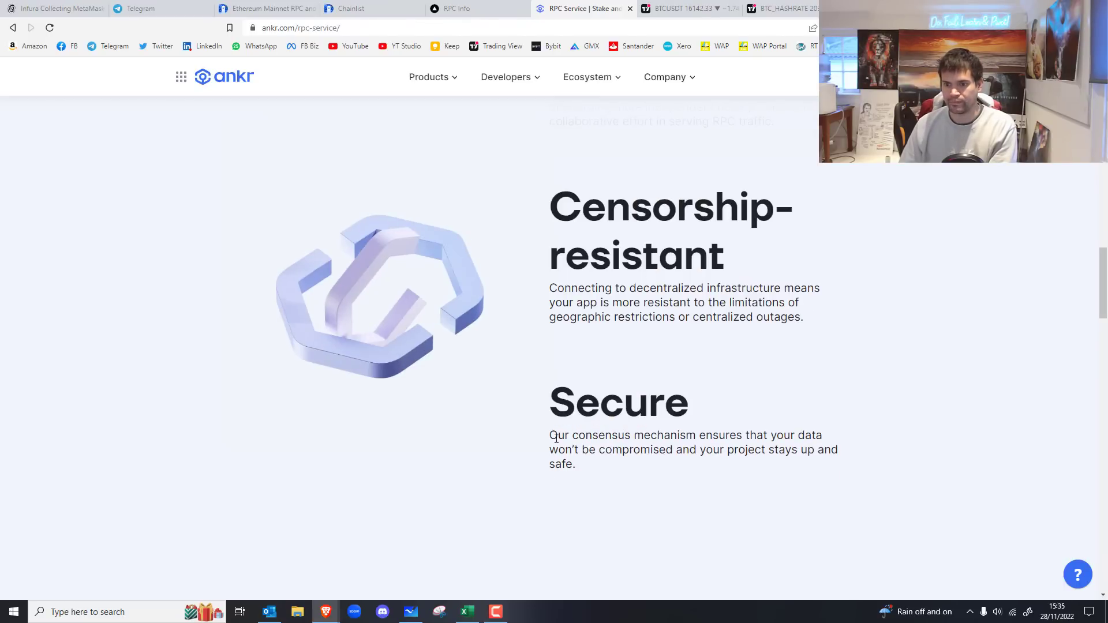
drag(556, 437, 848, 484)
click(864, 418)
Step: Recheck Chainlist and the RPC Info Ethereum table, toggling the Fantom RPCs on and off
scroll(863, 420, down, 8)
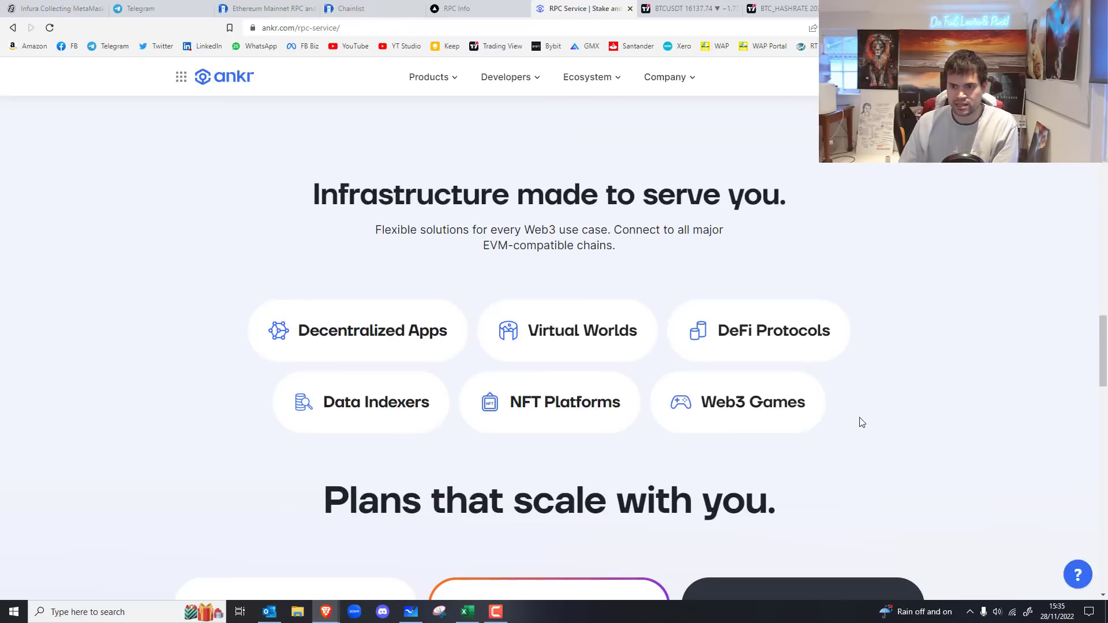
scroll(860, 422, down, 9)
scroll(858, 416, up, 20)
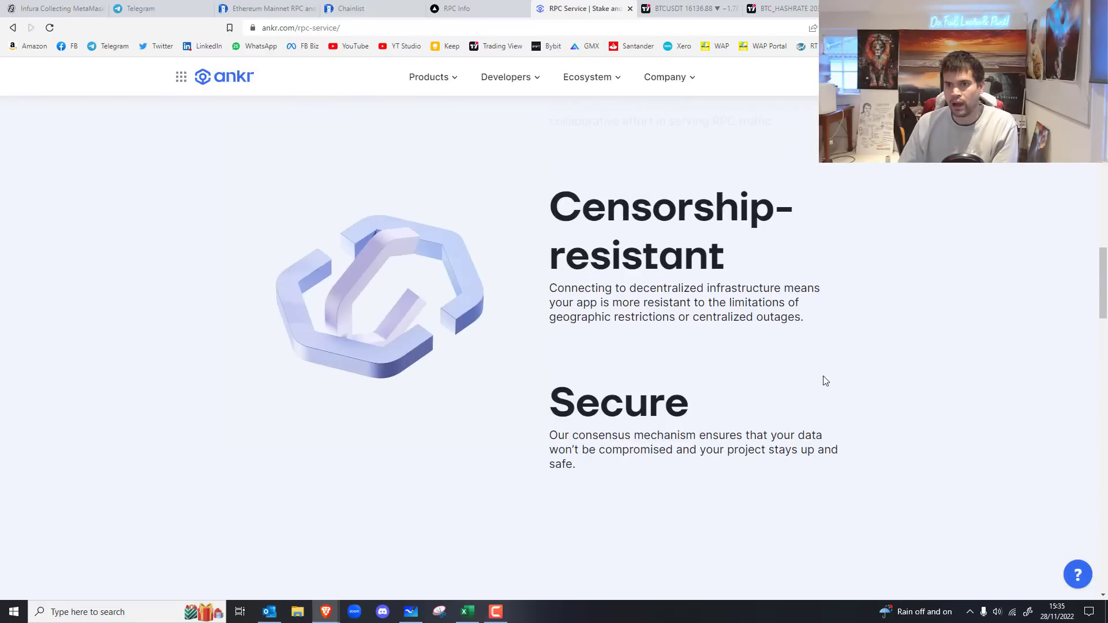
scroll(583, 77, up, 8)
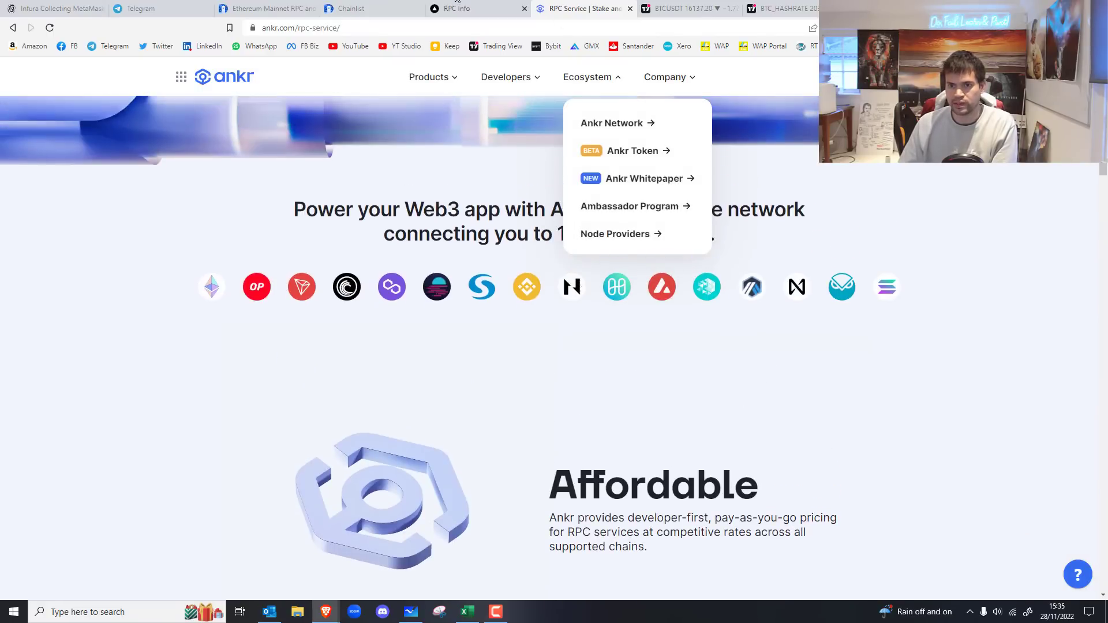
click(348, 5)
click(456, 8)
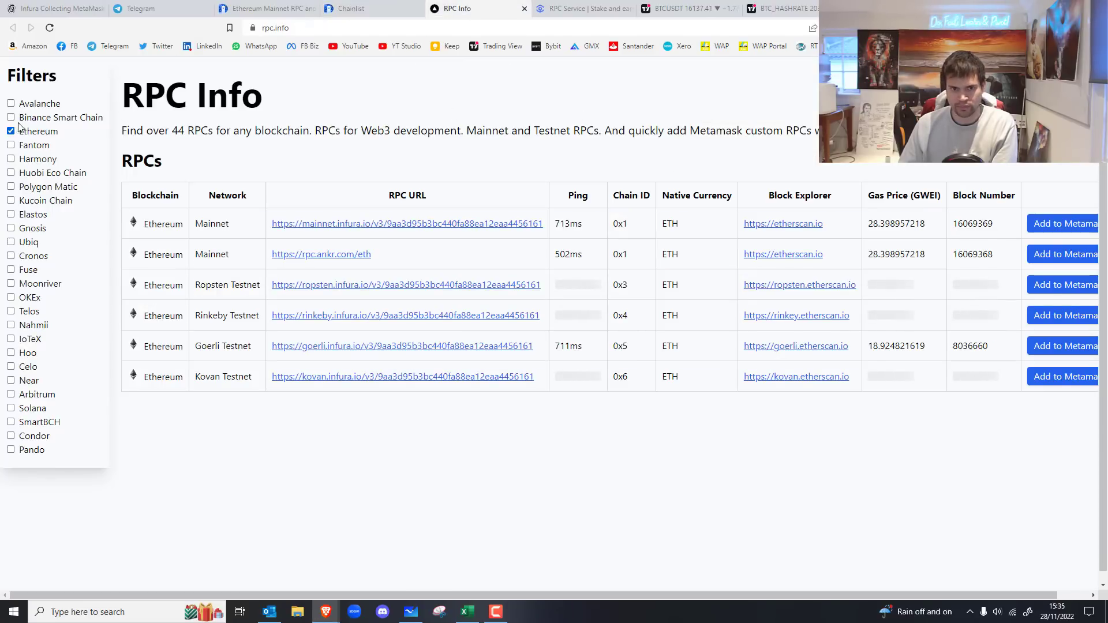
click(12, 144)
click(12, 145)
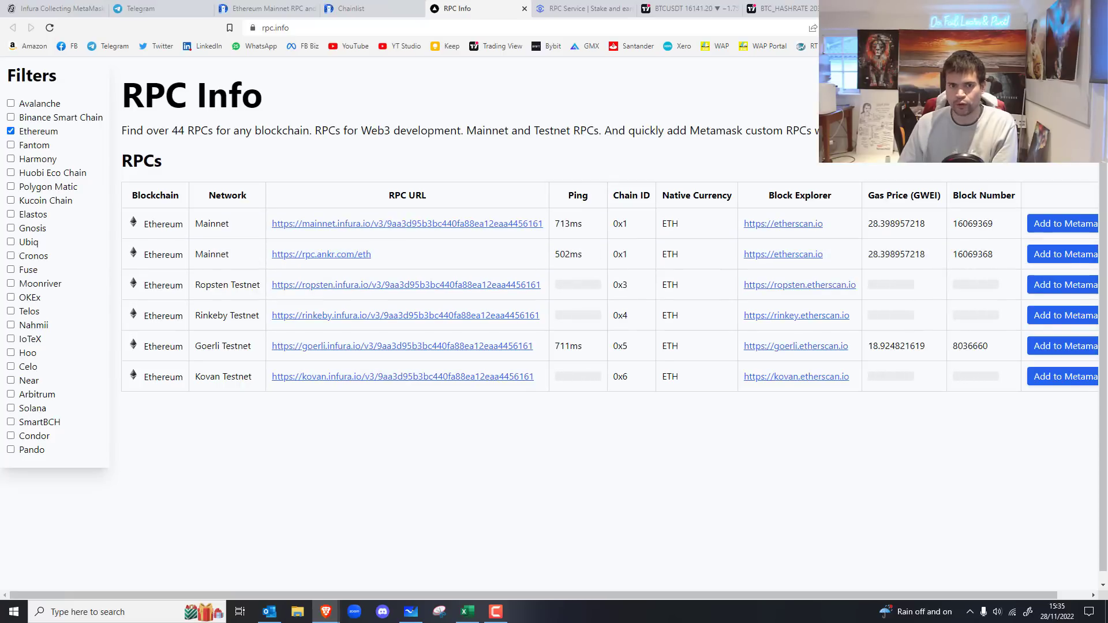
click(353, 8)
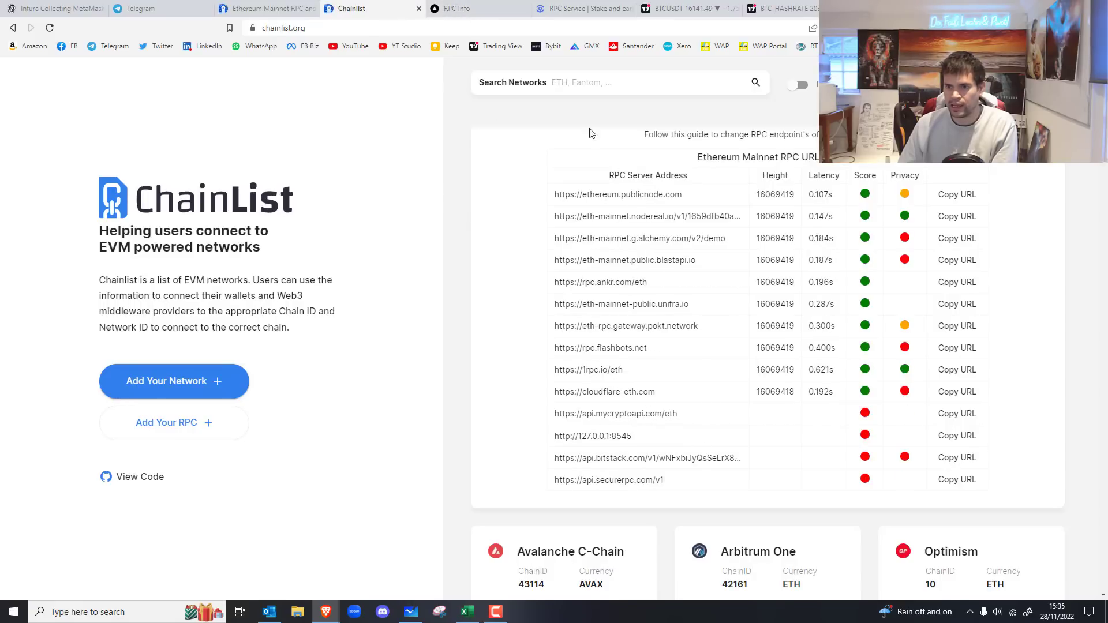
click(482, 7)
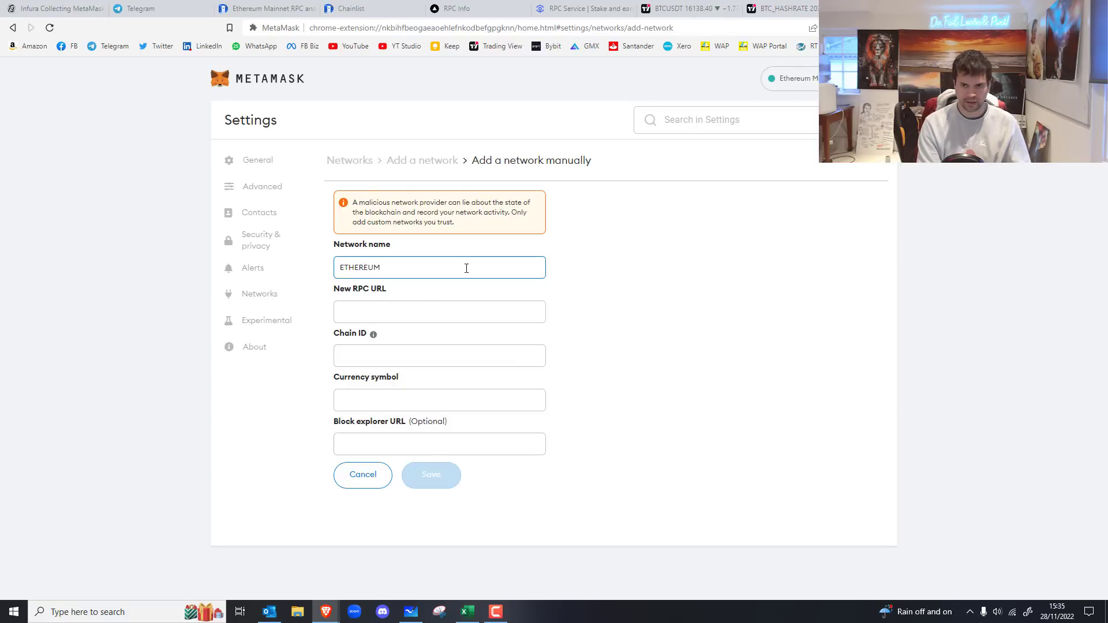
text(RPC)
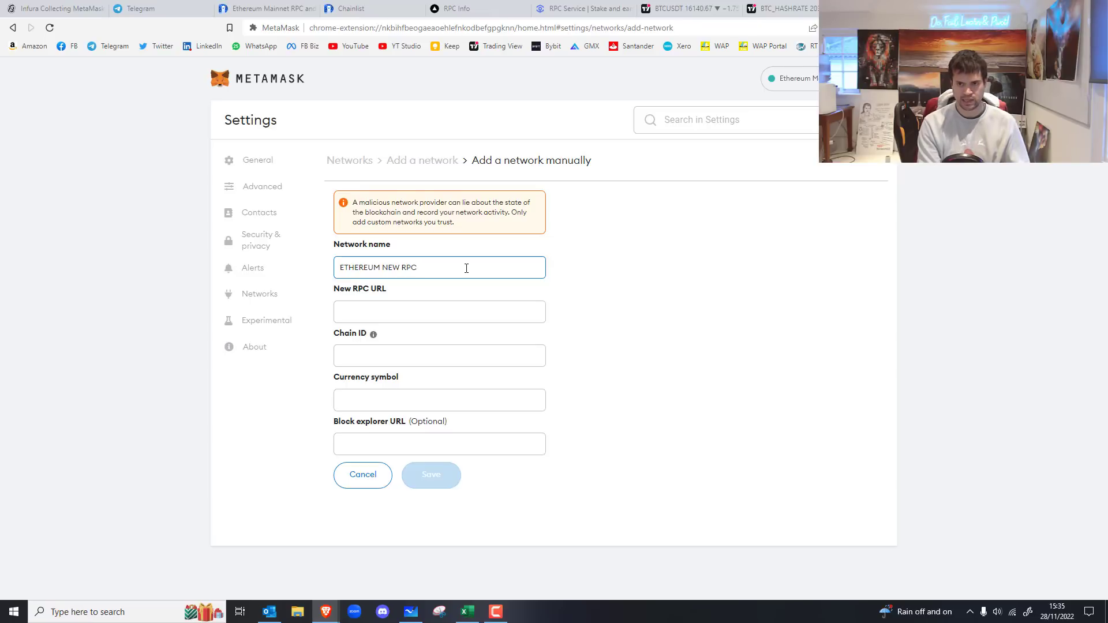
click(435, 308)
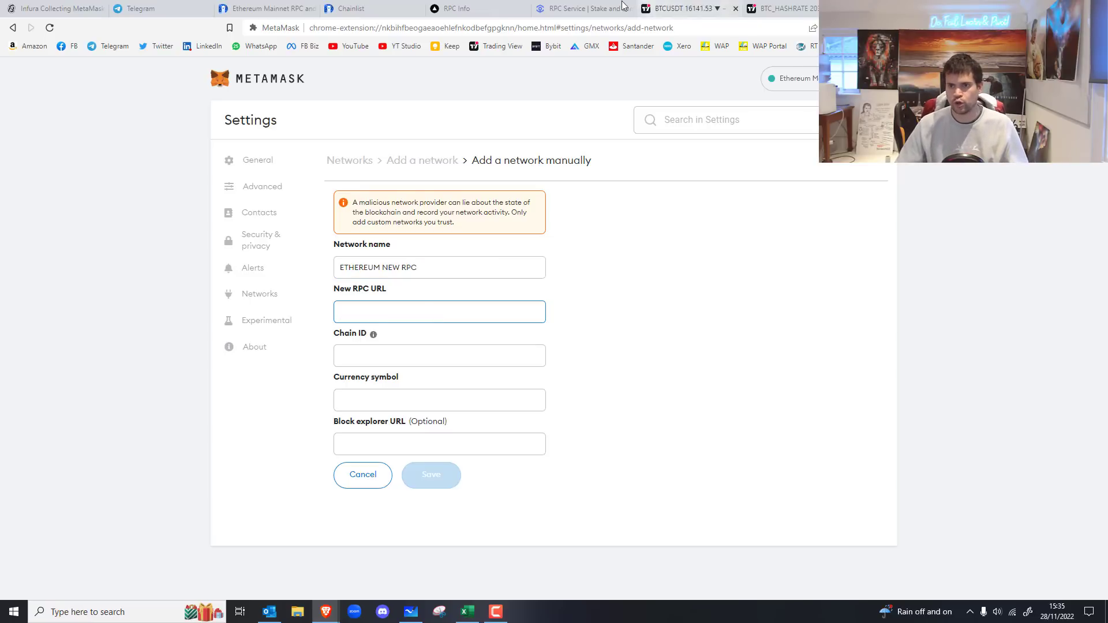
click(569, 10)
click(456, 8)
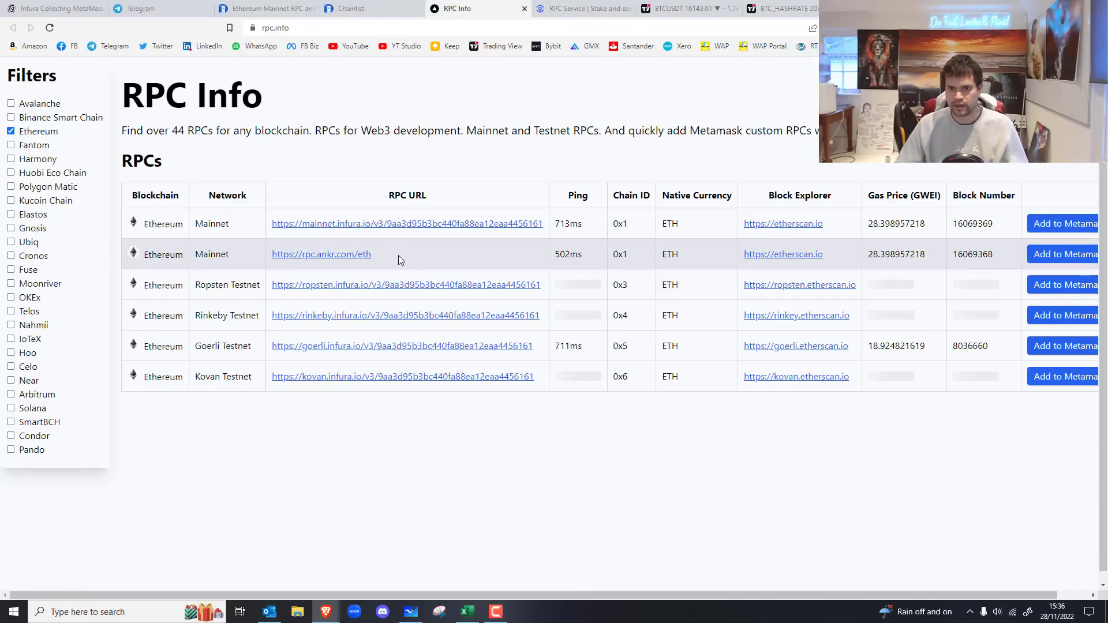
drag(372, 254, 275, 256)
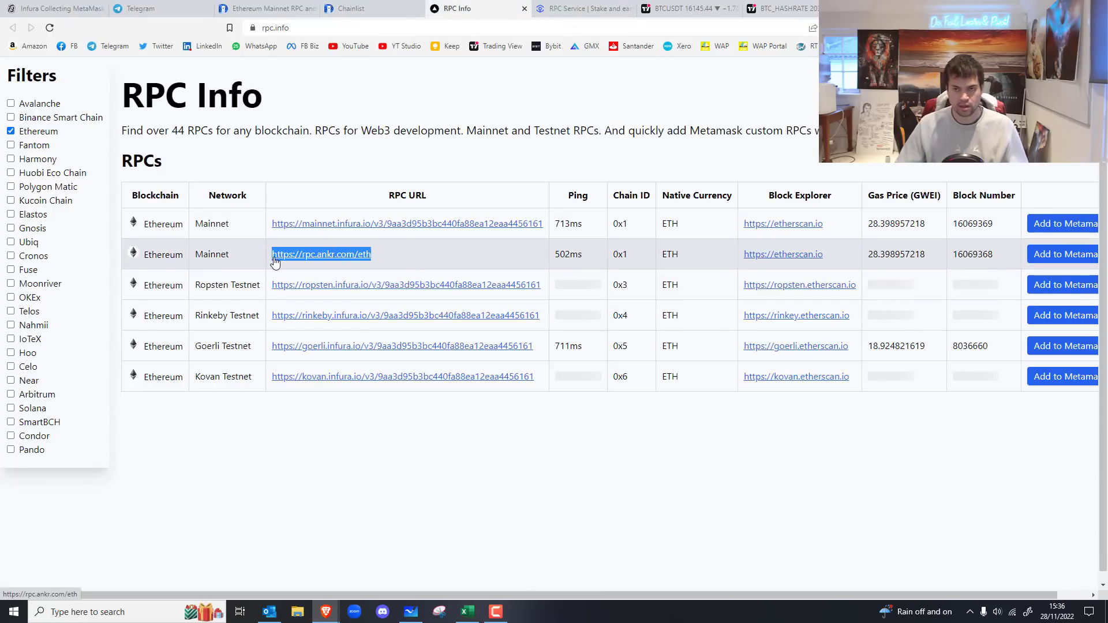
key(ctrl+c)
key(ctrl+Tab)
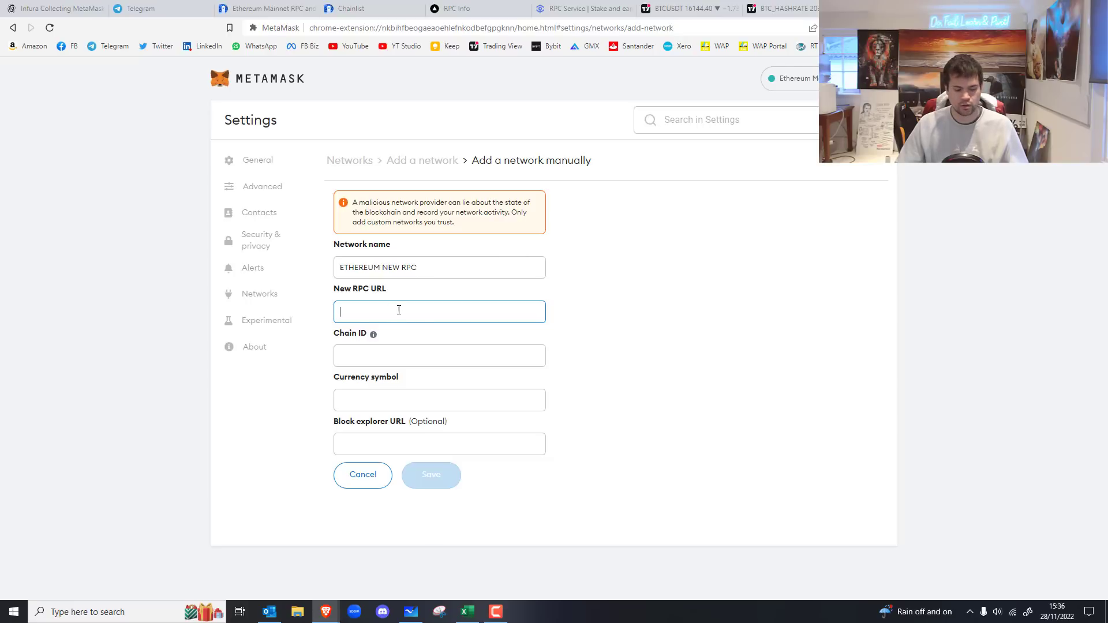
key(ctrl+v)
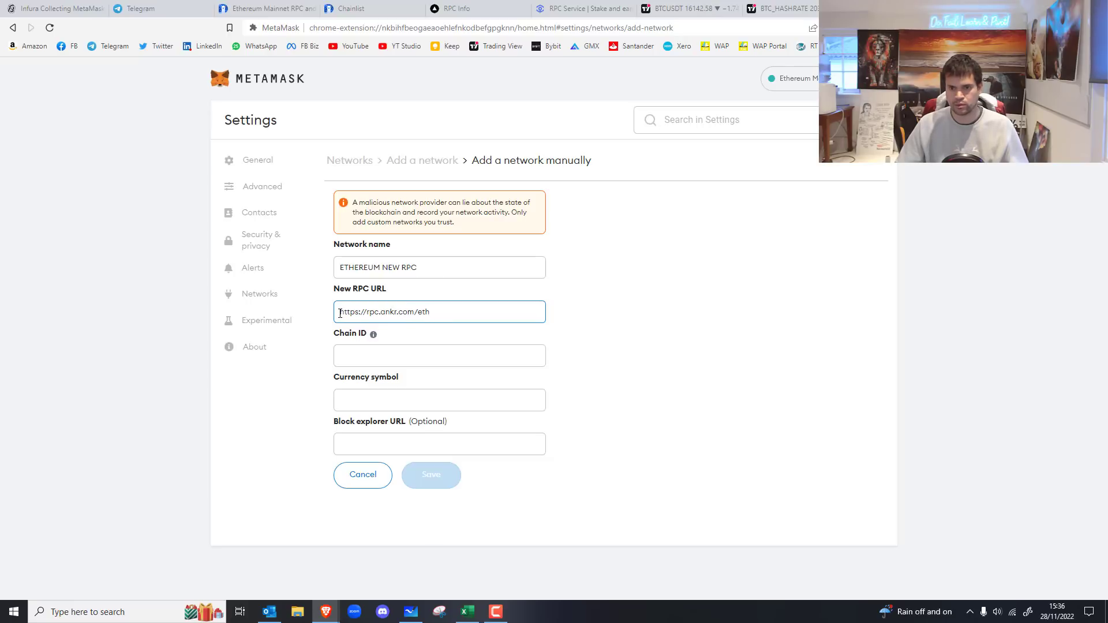
Step: Copy chain ID 0x1 from the RPC Info Ankr row into the Chain ID field
click(469, 6)
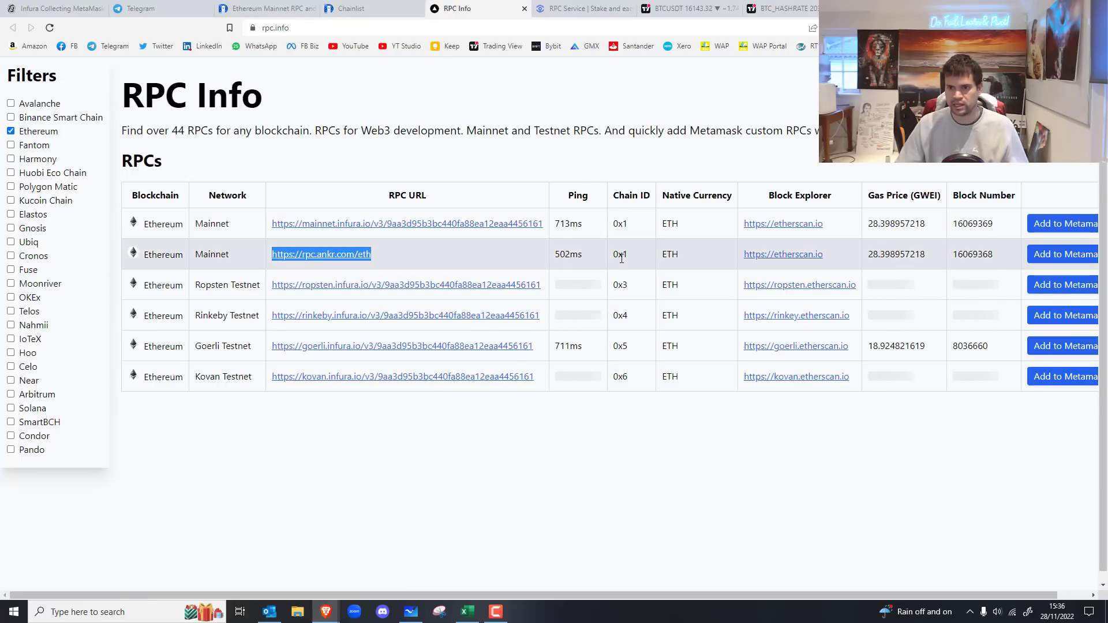
drag(634, 261, 618, 256)
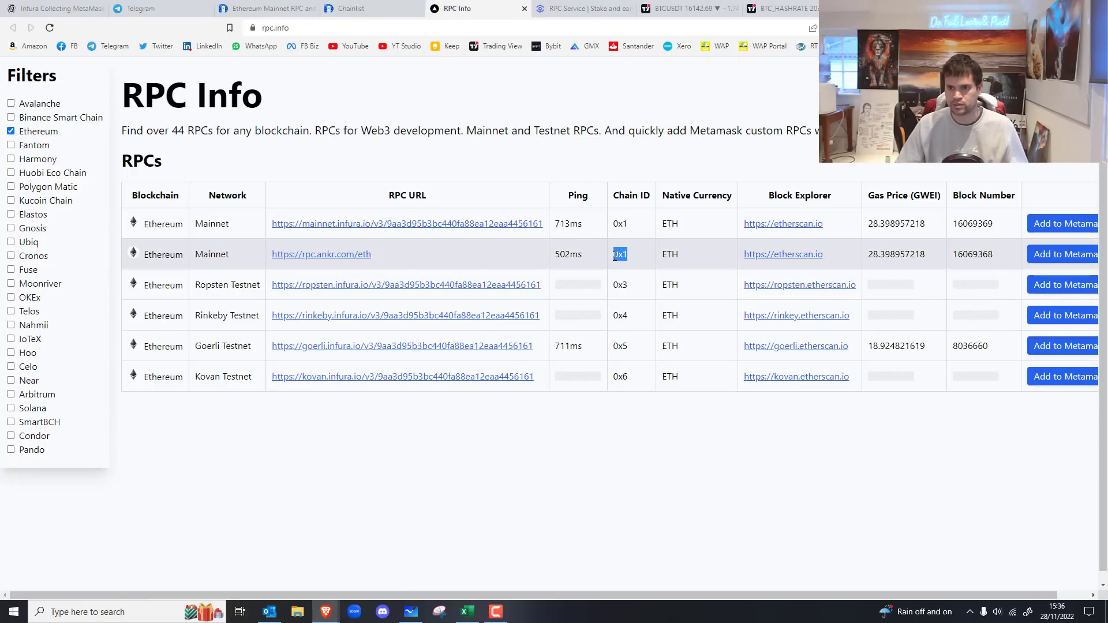
key(ctrl+c)
key(ctrl+Tab)
click(401, 360)
key(ctrl+v)
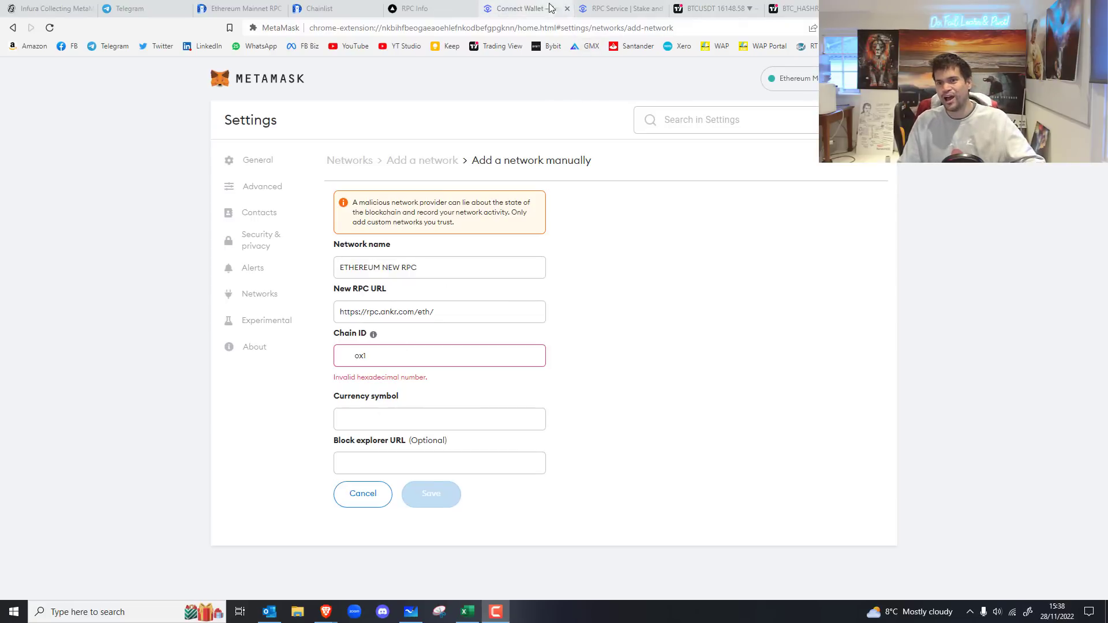
Step: Check the Ankr Connect Wallet docs and correct the Chain ID to 1
click(616, 7)
click(523, 7)
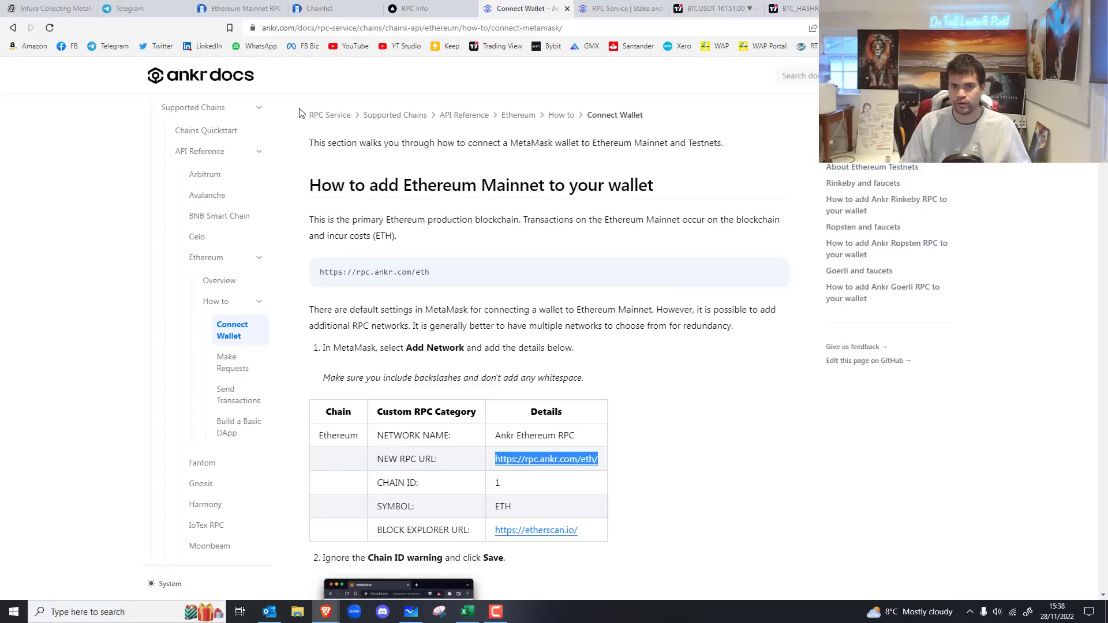
click(726, 481)
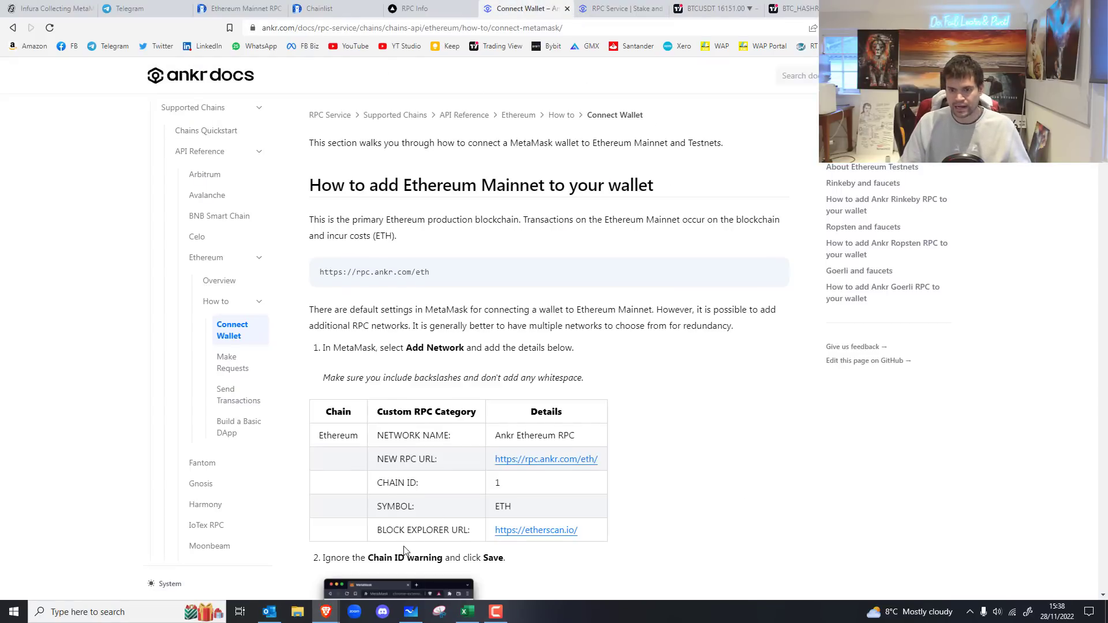
scroll(404, 550, down, 2)
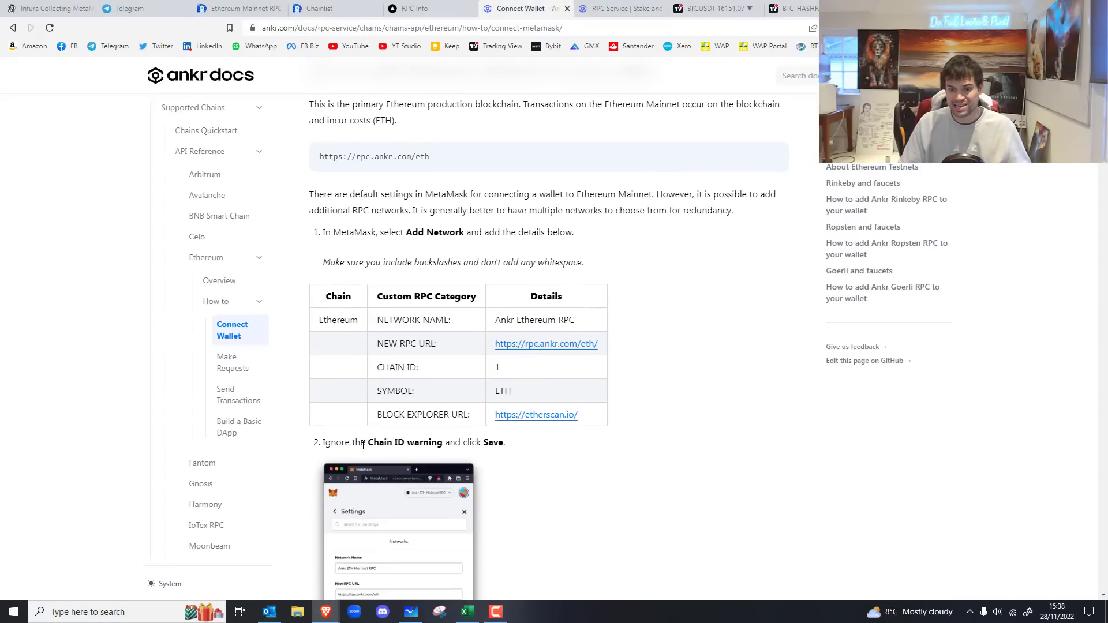
click(810, 3)
key(ctrl+a)
text(1)
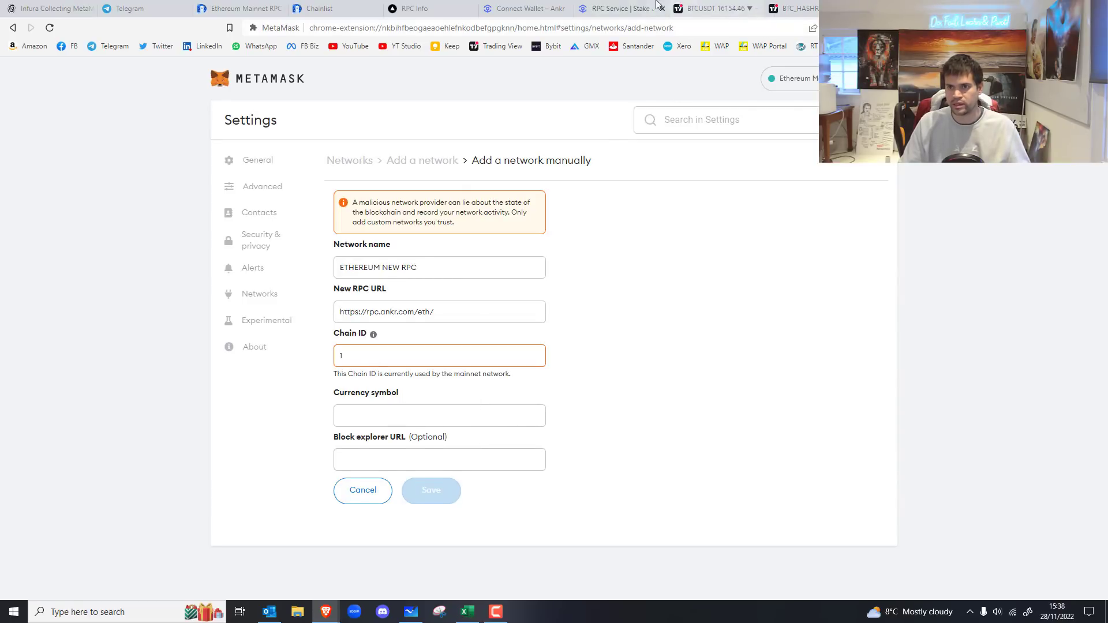
click(623, 8)
click(523, 8)
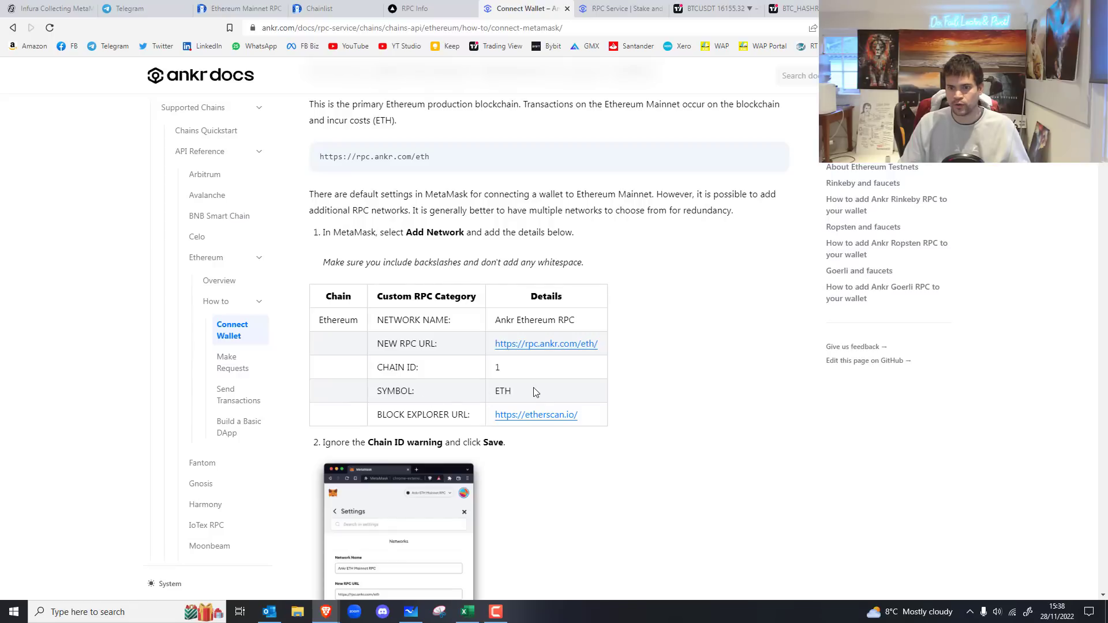
drag(578, 420, 495, 422)
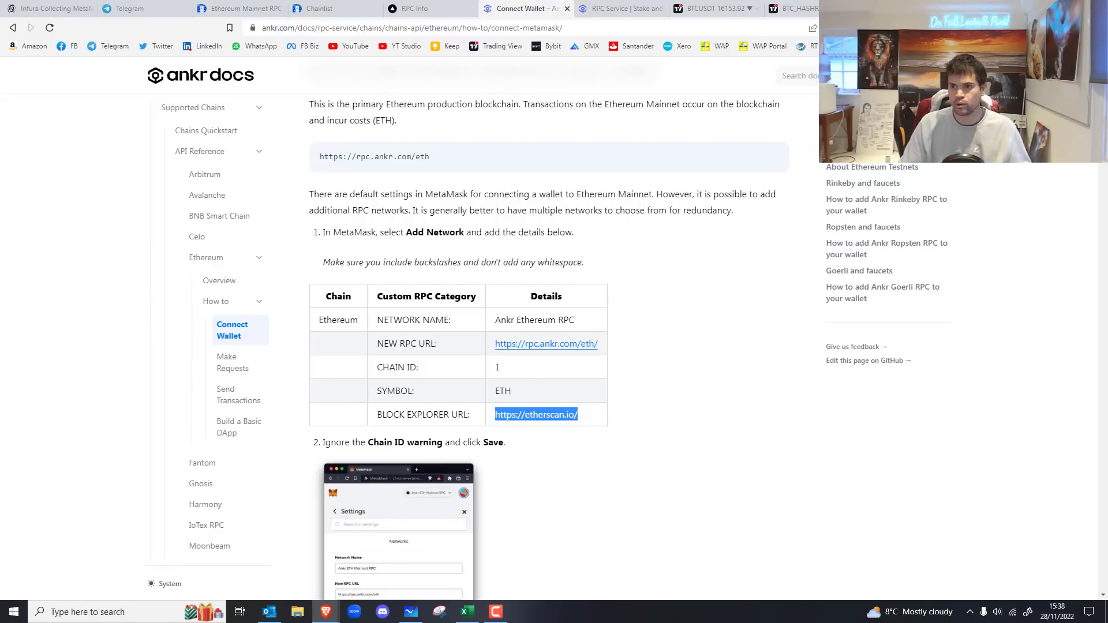
key(ctrl+9)
click(361, 414)
text(ETH)
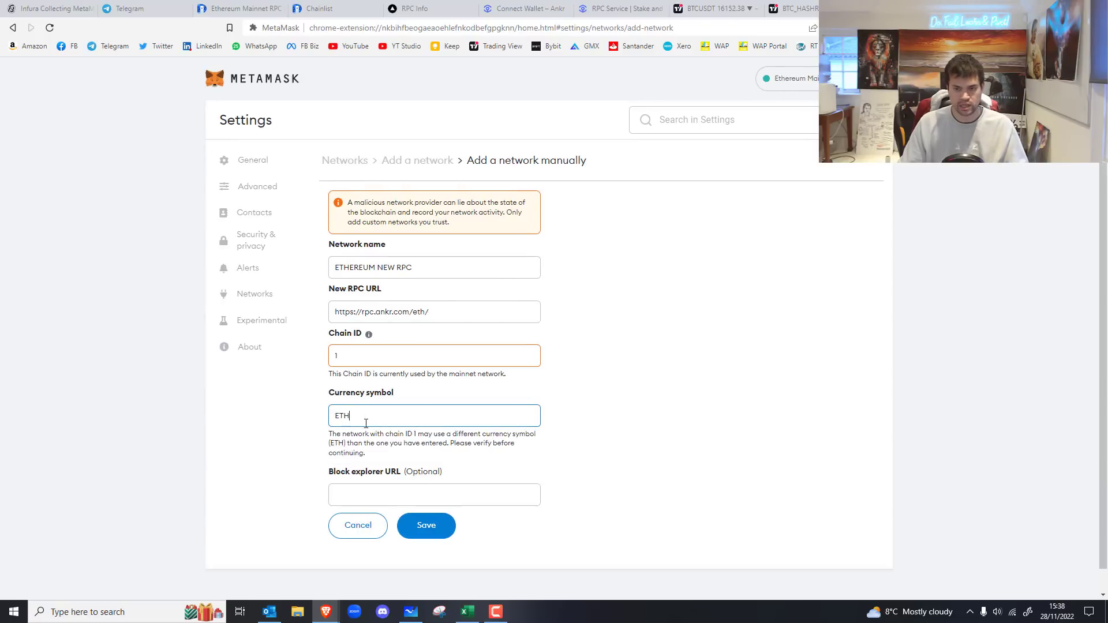
click(375, 462)
key(ctrl+v)
click(426, 492)
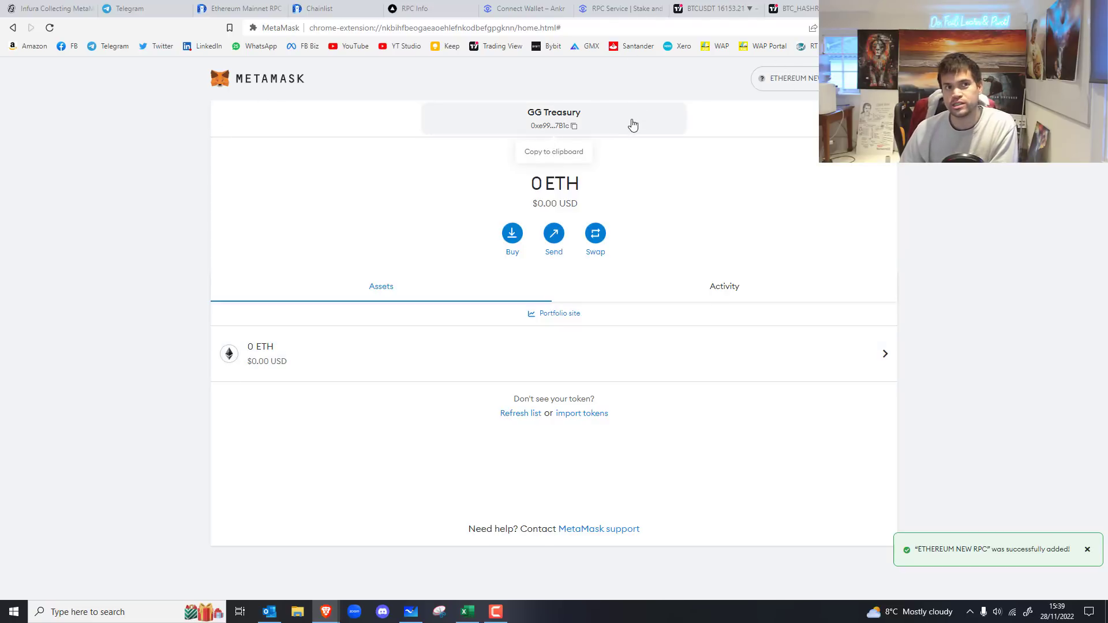
Step: Switch the wallet to Ethereum Mainnet, then close the MetaMask tab
click(810, 91)
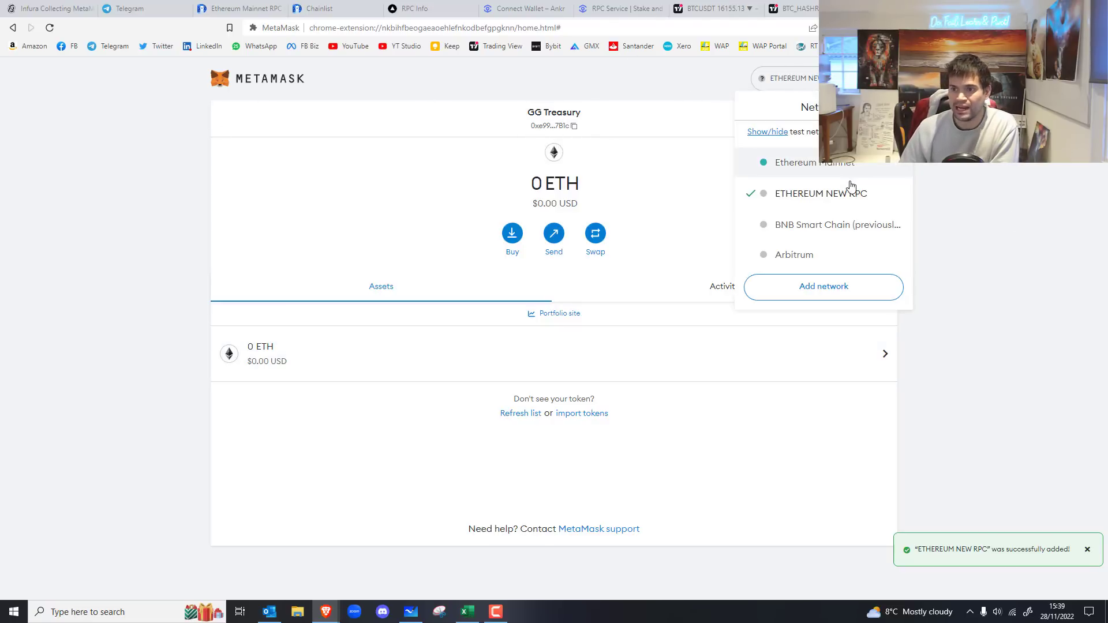
click(823, 166)
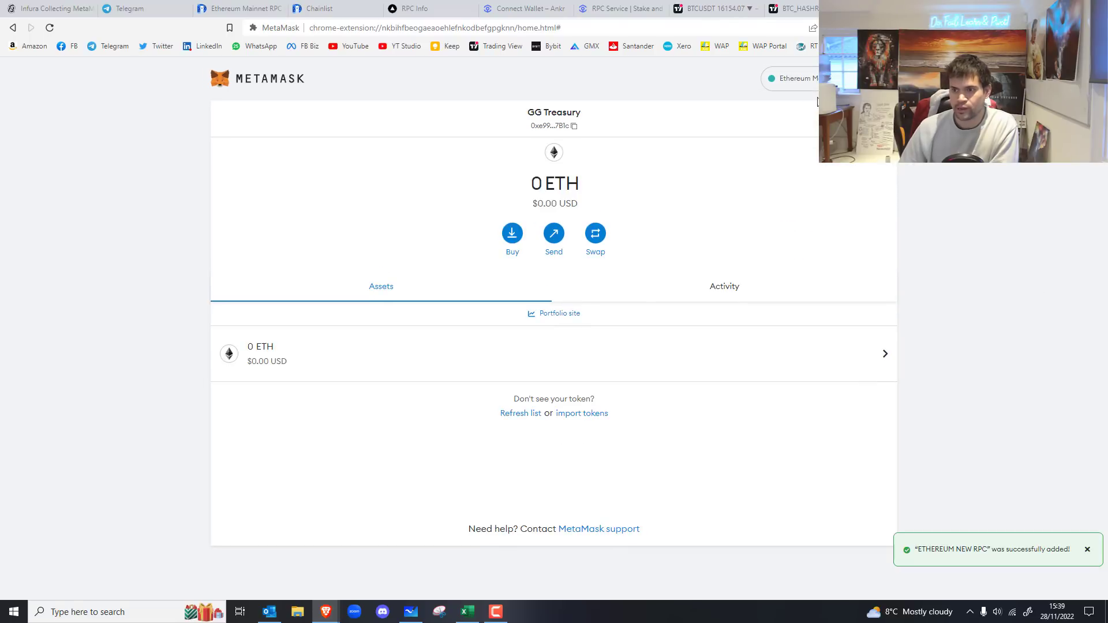
click(794, 81)
click(817, 88)
key(ctrl+w)
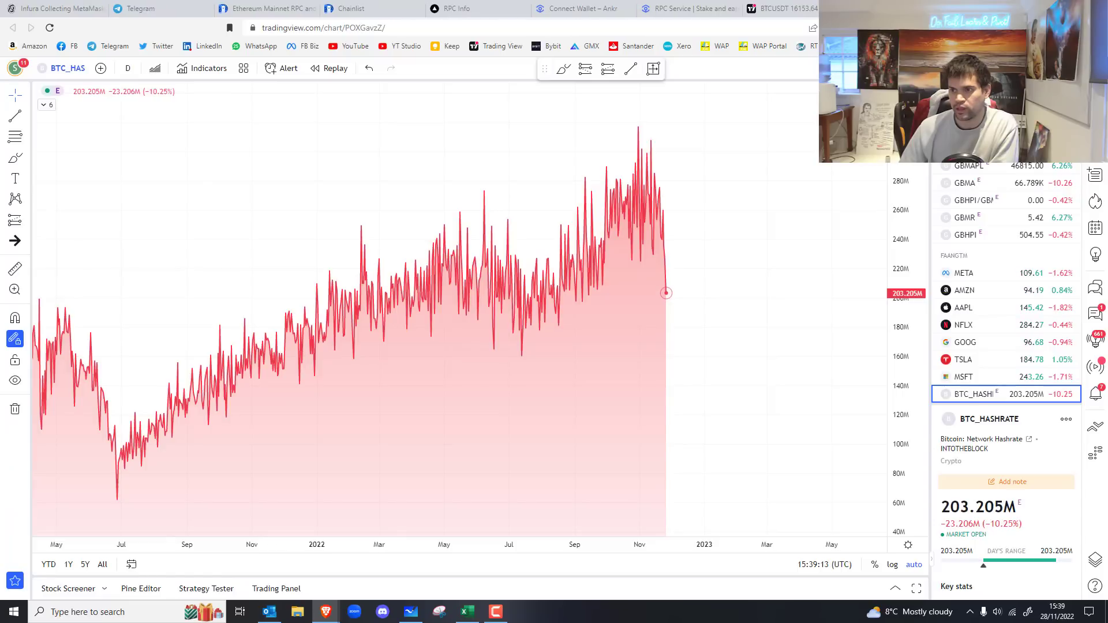
Step: In the MetaMask popup over the chart, select the ETHEREUM NEW RPC network
key(alt+shift+m)
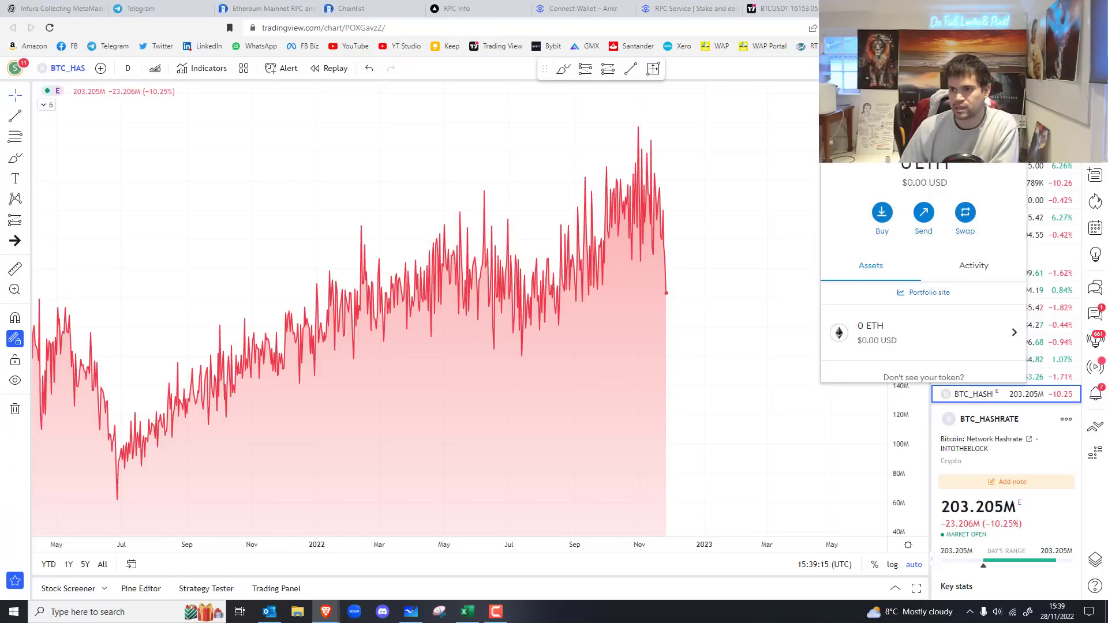
click(924, 87)
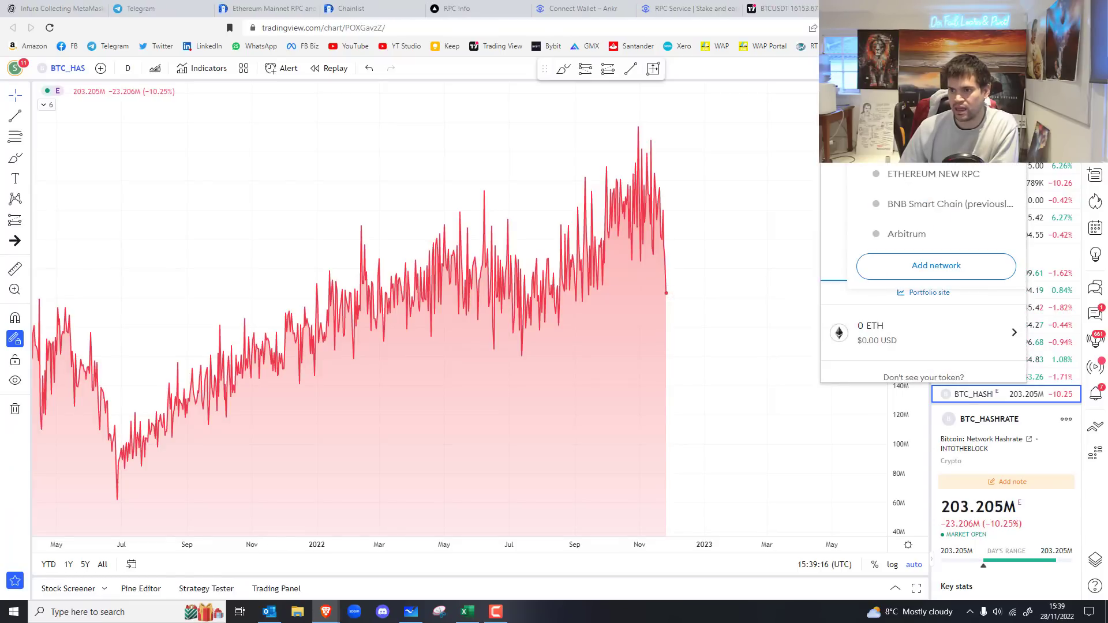
click(925, 176)
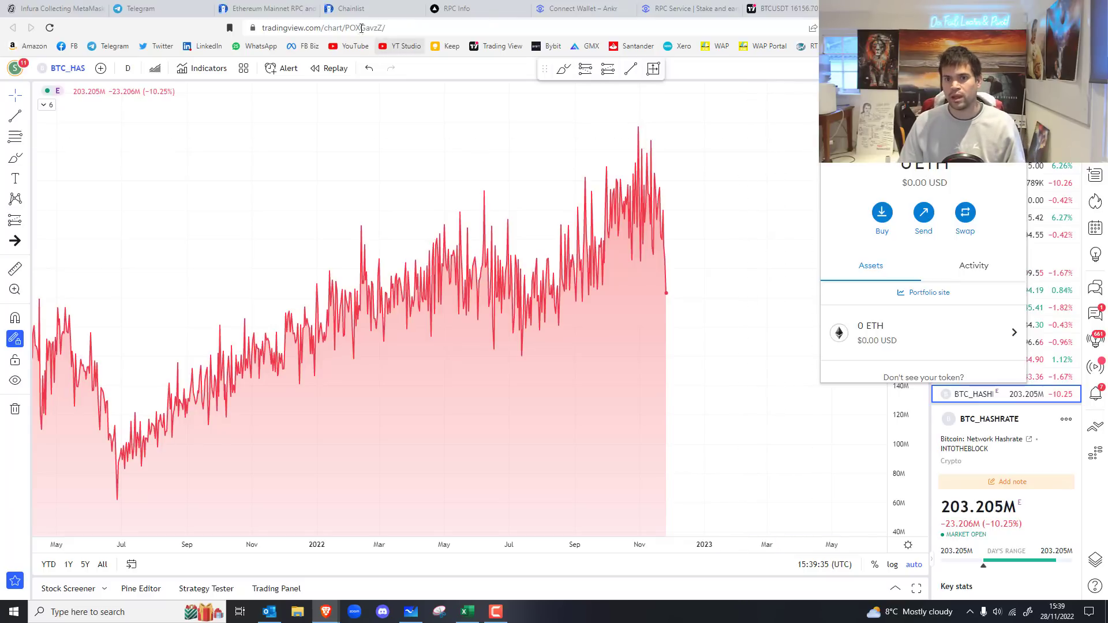
Step: Look over the Ankr Connect Wallet guide and its address, then the Chainlist page
click(456, 9)
click(555, 8)
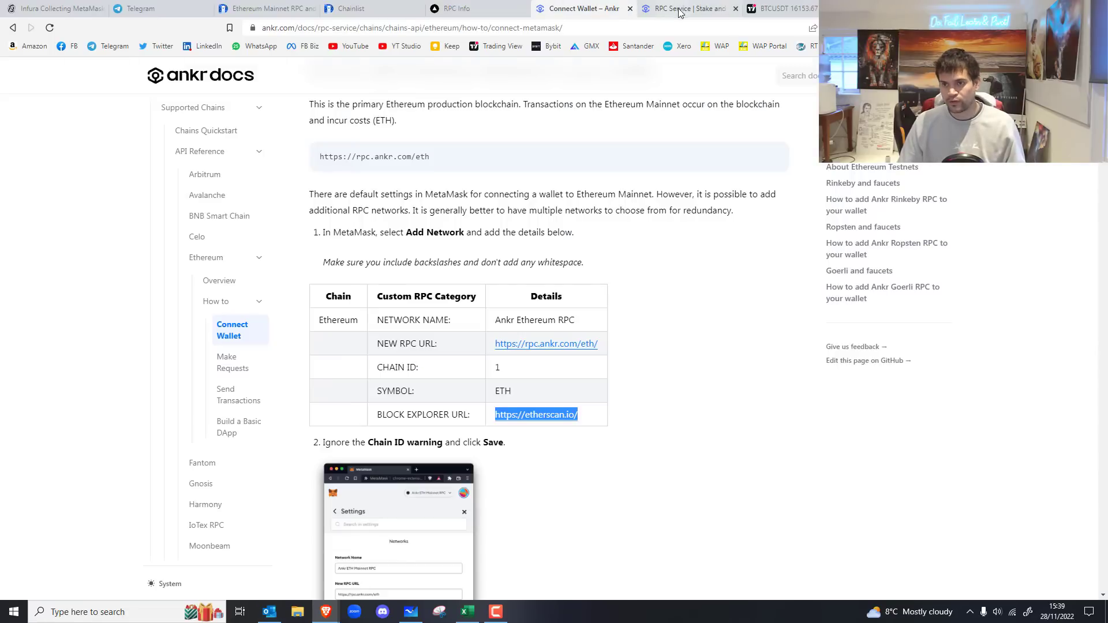
click(469, 28)
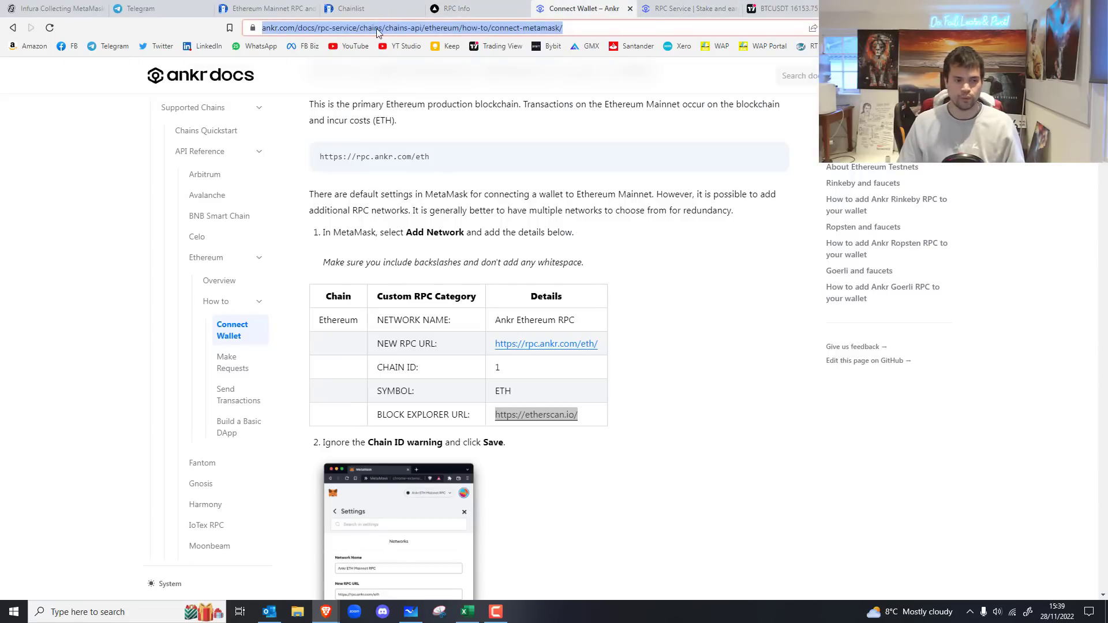
click(470, 33)
click(351, 8)
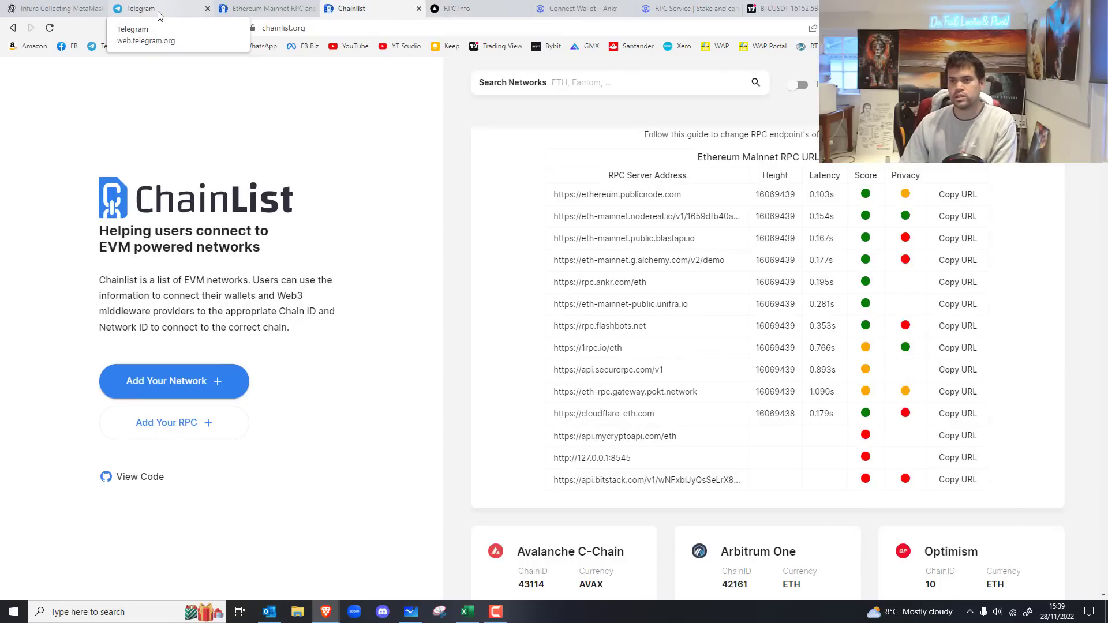
Step: Show the BTCUSDT 4-hour chart and drag it to the latest candles
click(788, 7)
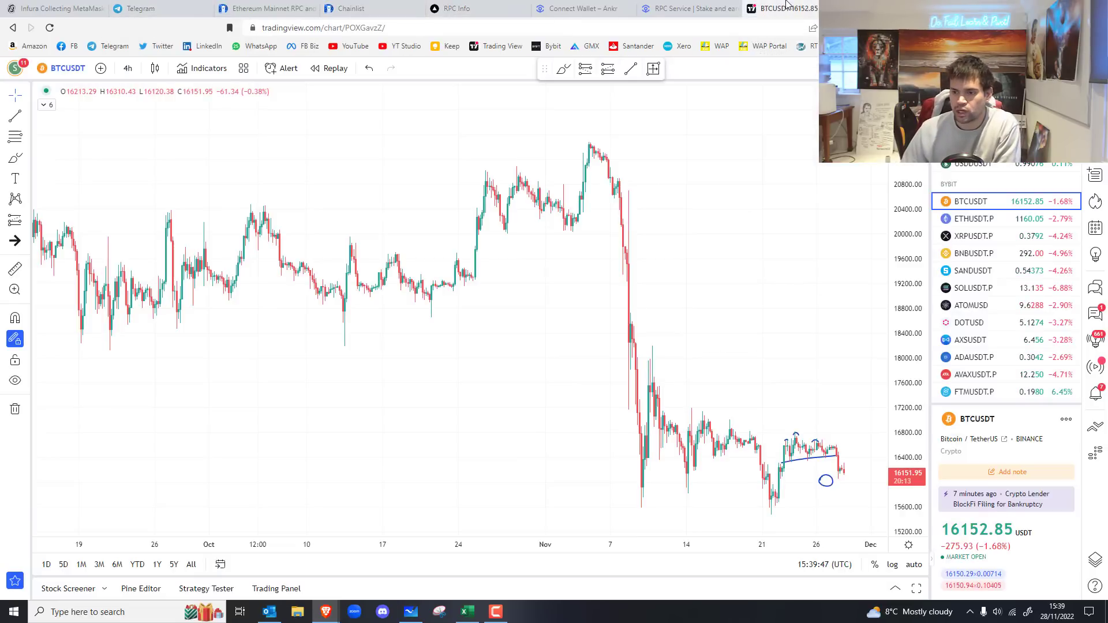
drag(817, 383, 662, 303)
scroll(791, 373, up, 2)
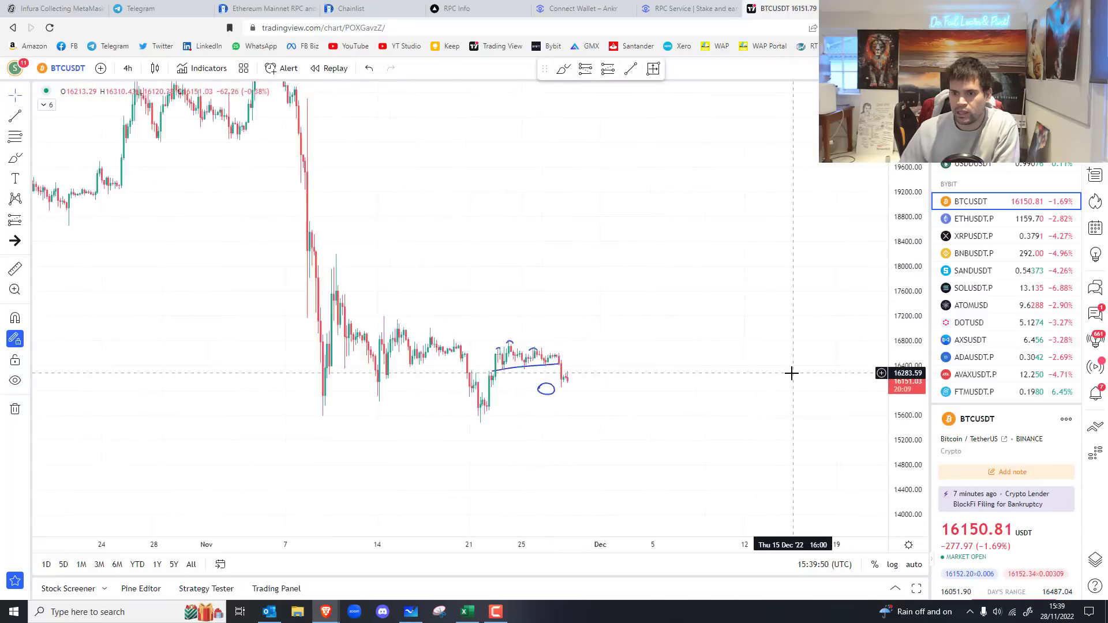
scroll(852, 371, up, 2)
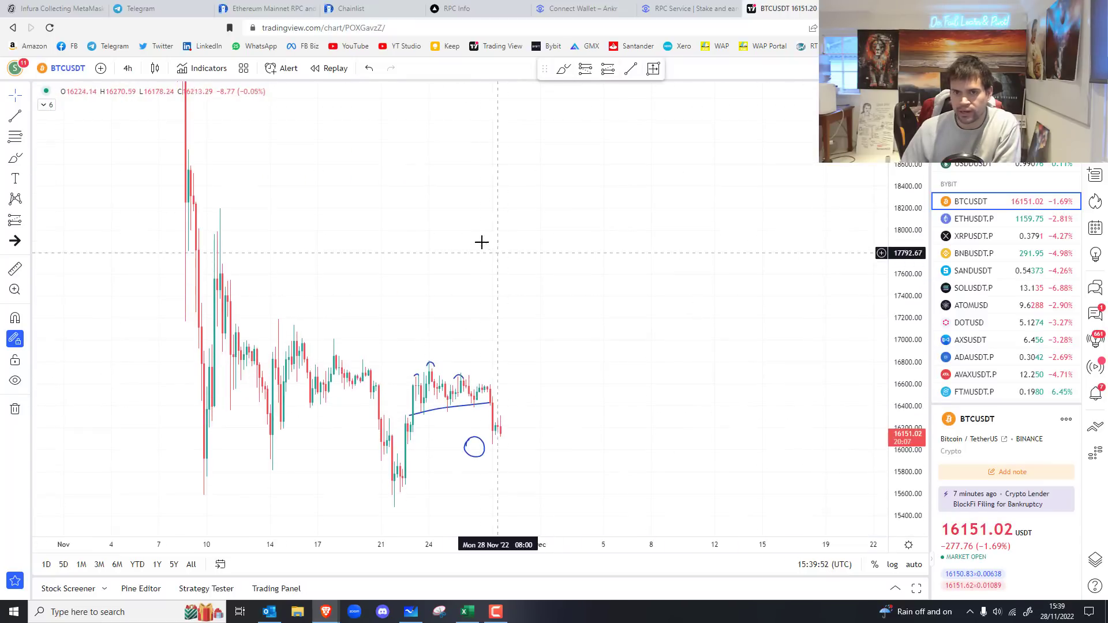
Step: Switch to the RT Community channel and jump to the original post being replied to
scroll(482, 242, left, 3)
key(ctrl+2)
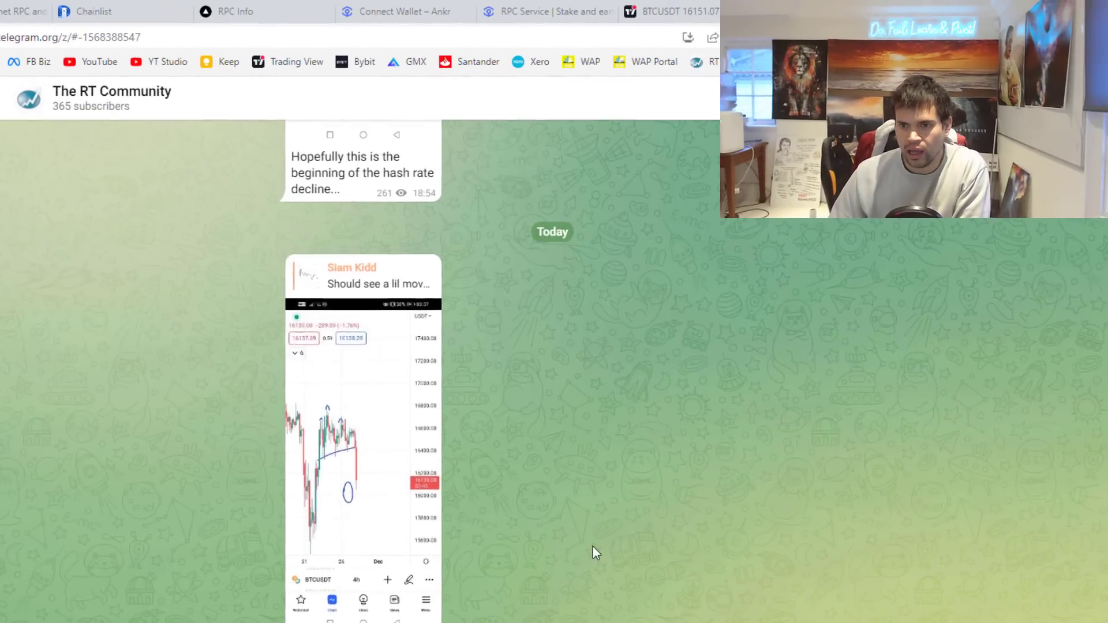
scroll(594, 546, up, 10)
scroll(586, 566, down, 8)
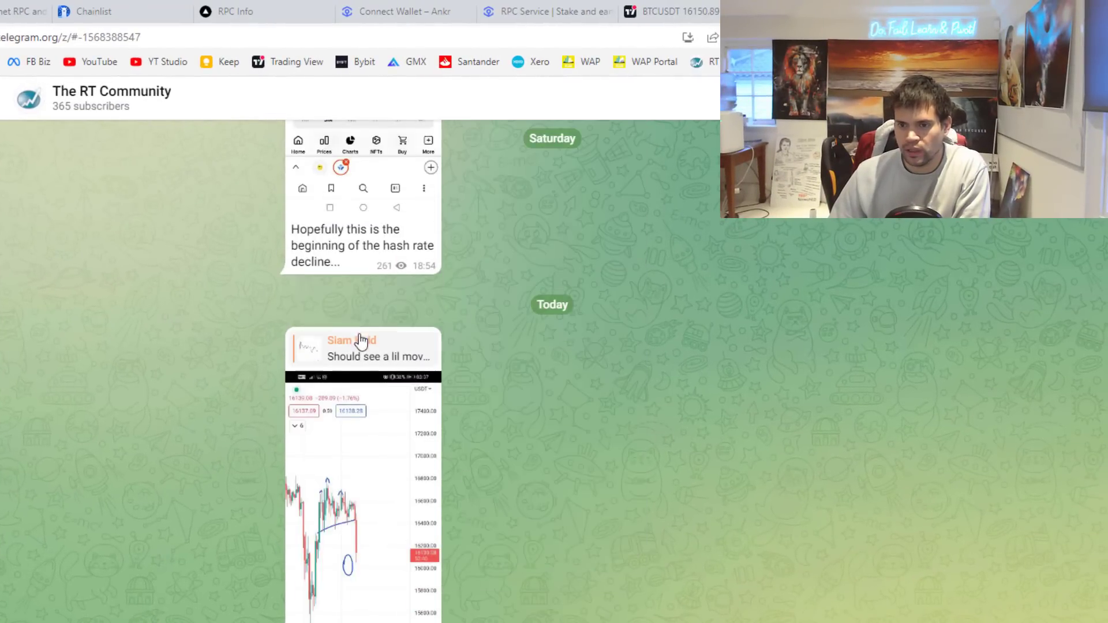
click(383, 359)
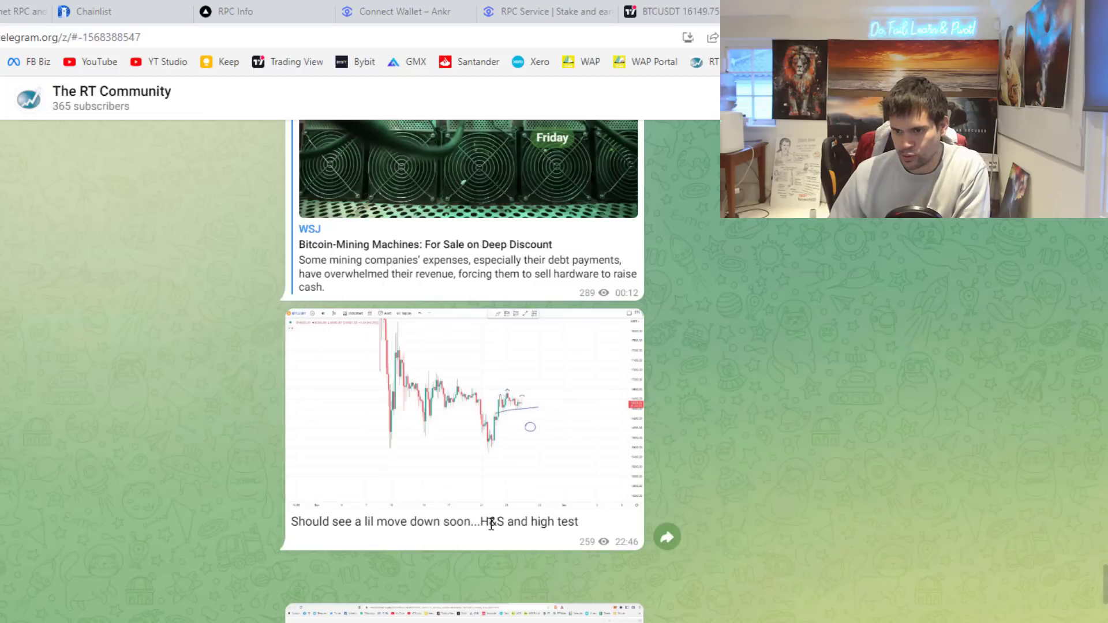
Step: View that post's chart and hash-rate images full-size, then enlarge today's chart screenshot
click(483, 424)
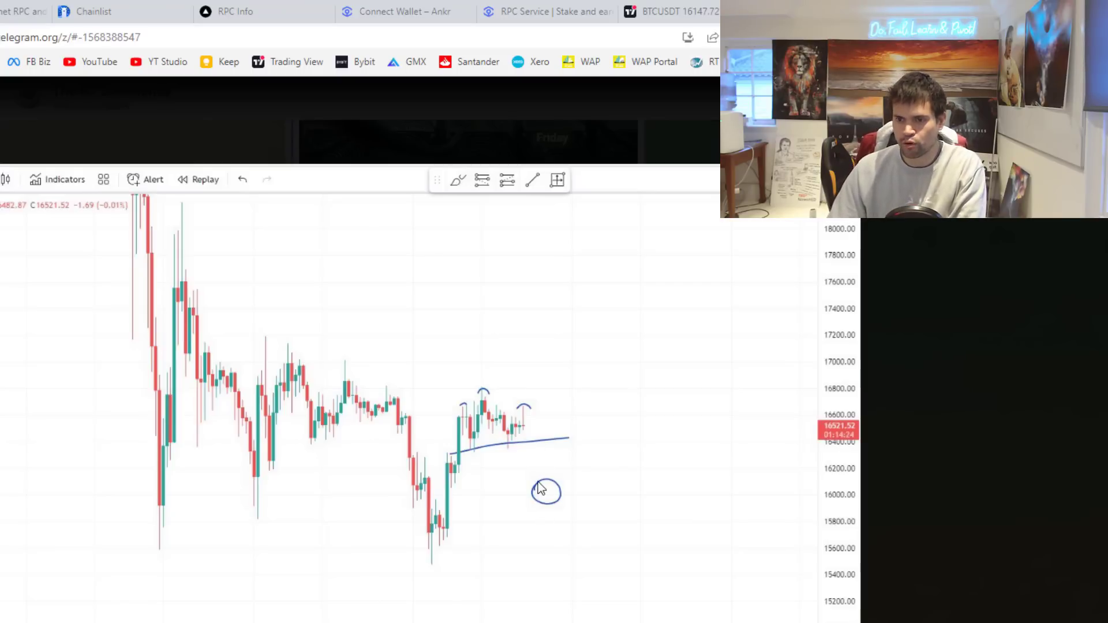
click(982, 403)
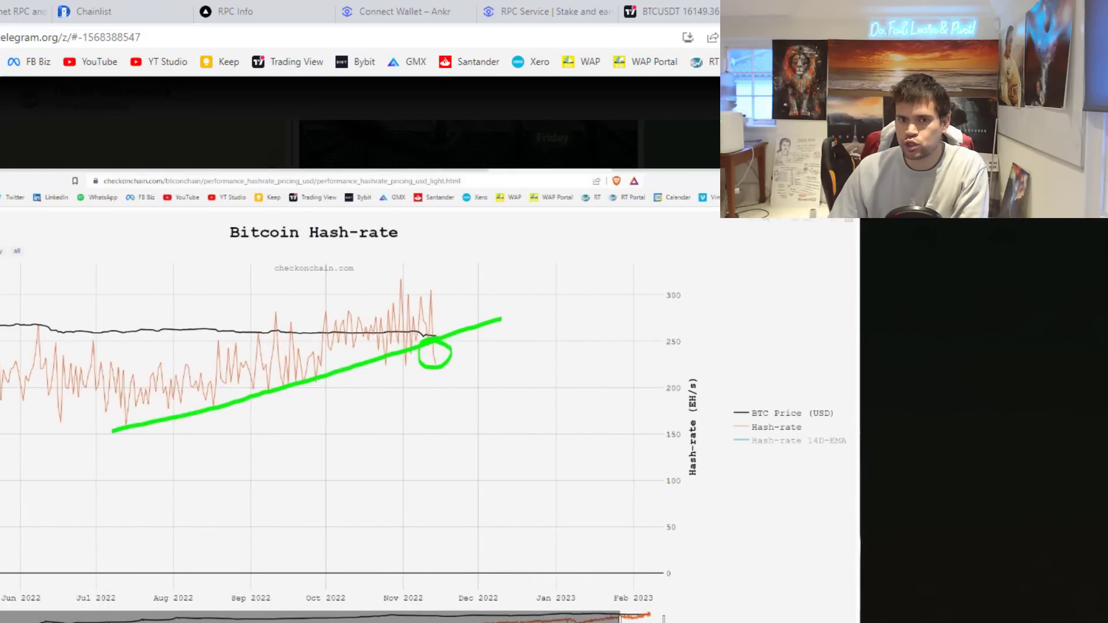
key(Escape)
scroll(646, 554, down, 10)
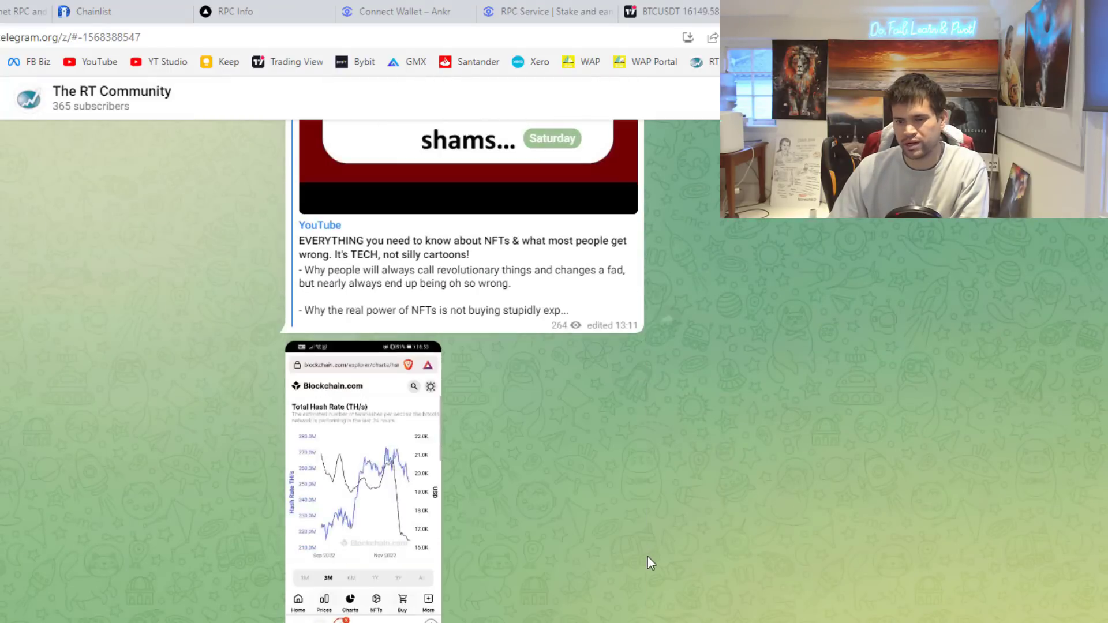
click(379, 487)
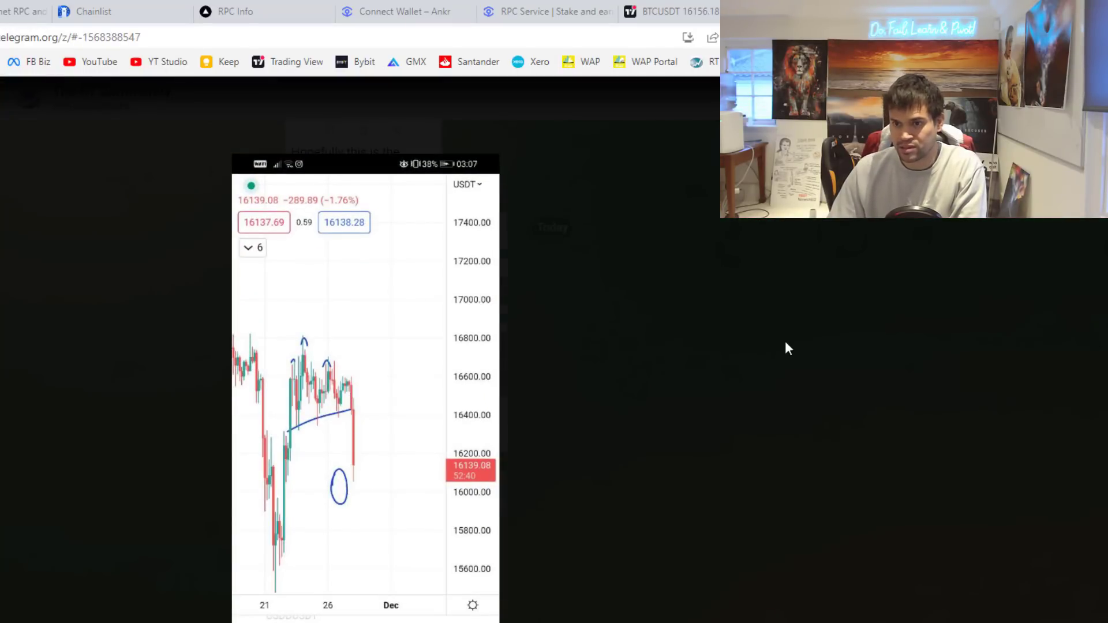
Step: Close the screenshot and return to TradingView's BTCUSDT chart, panning and zooming it
click(765, 430)
click(670, 11)
drag(524, 593, 482, 482)
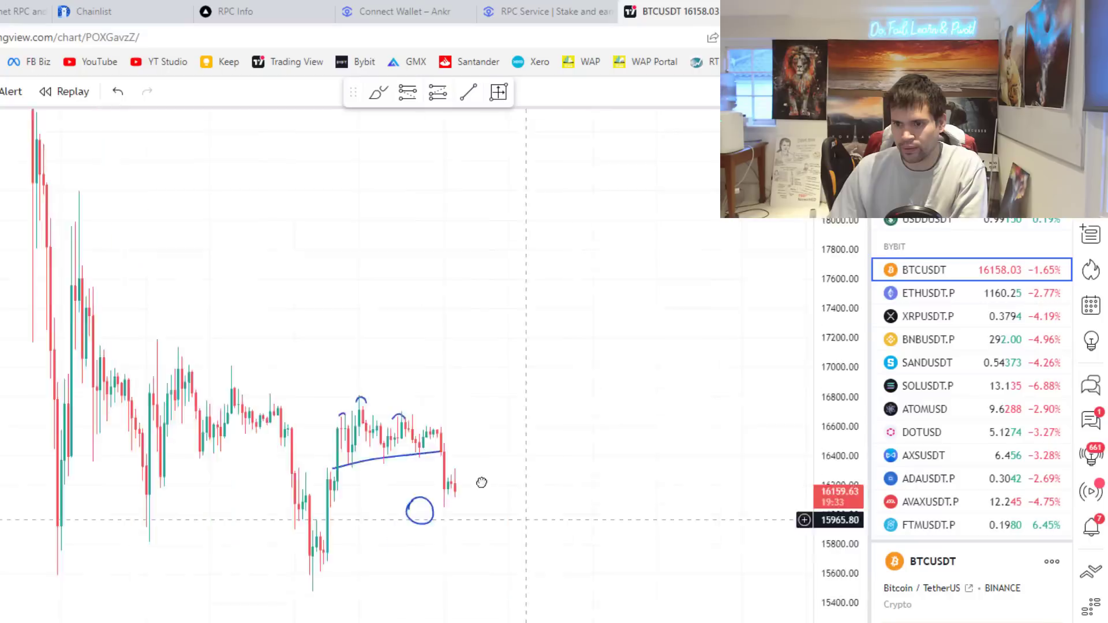
scroll(482, 482, down, 2)
scroll(747, 381, up, 2)
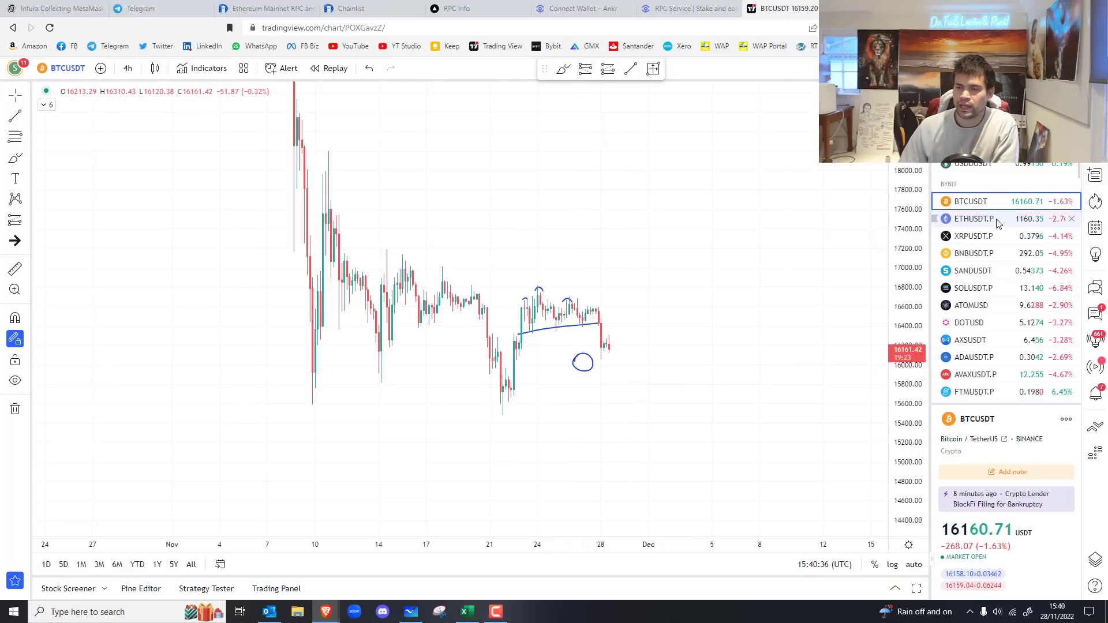
Step: Step through ETHUSDT.P and BTCUSDT in the watchlist, landing on the BTC_HASHRATE chart
click(981, 220)
click(983, 208)
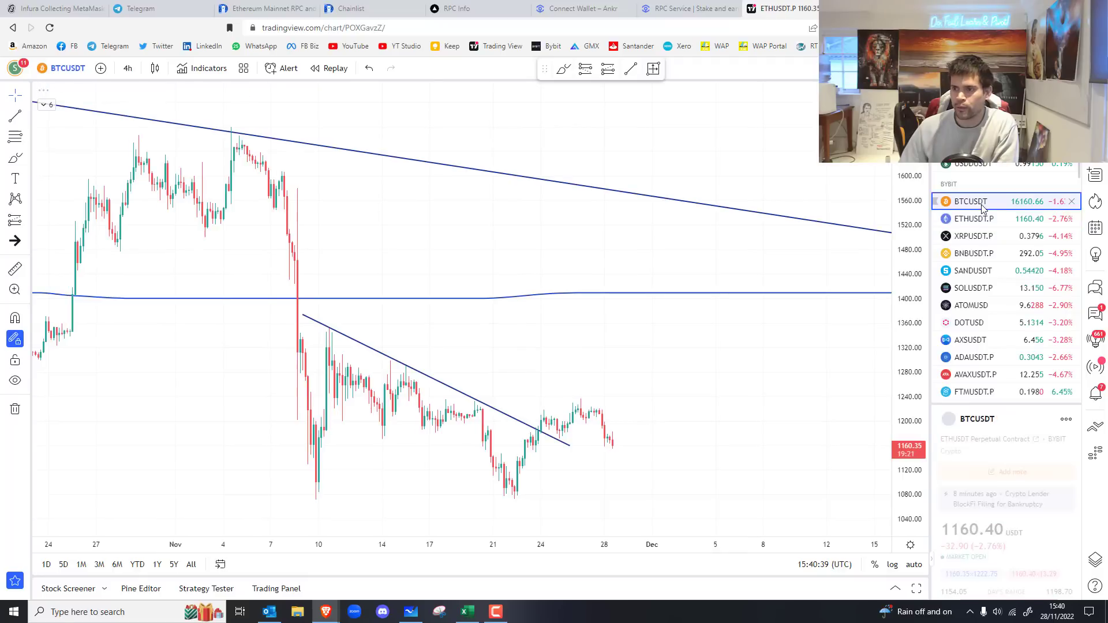
key(Up)
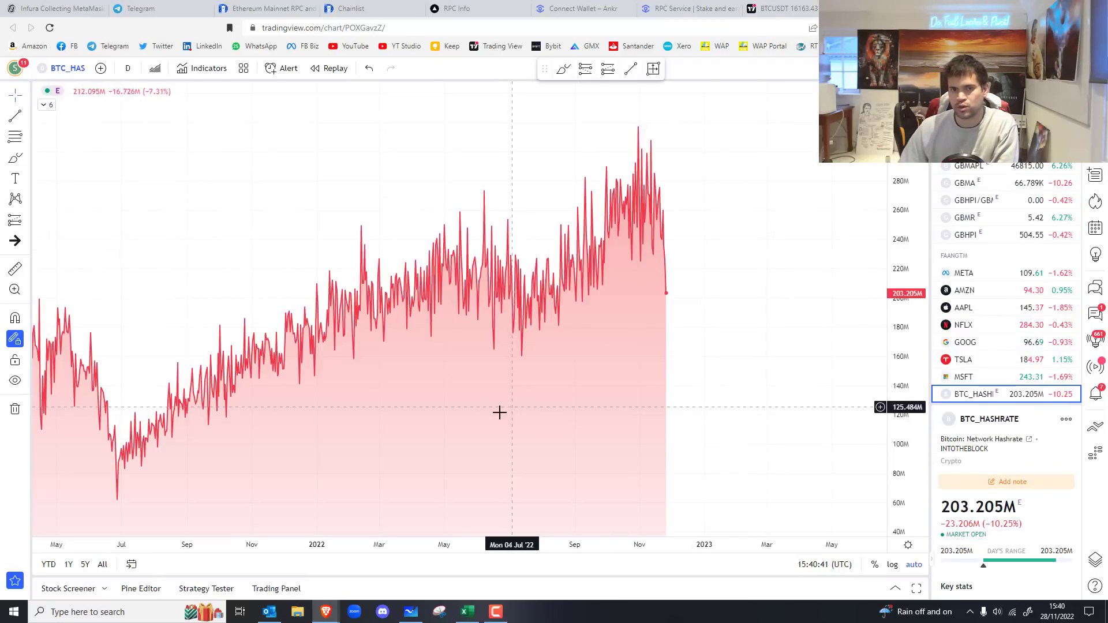
scroll(499, 412, down, 3)
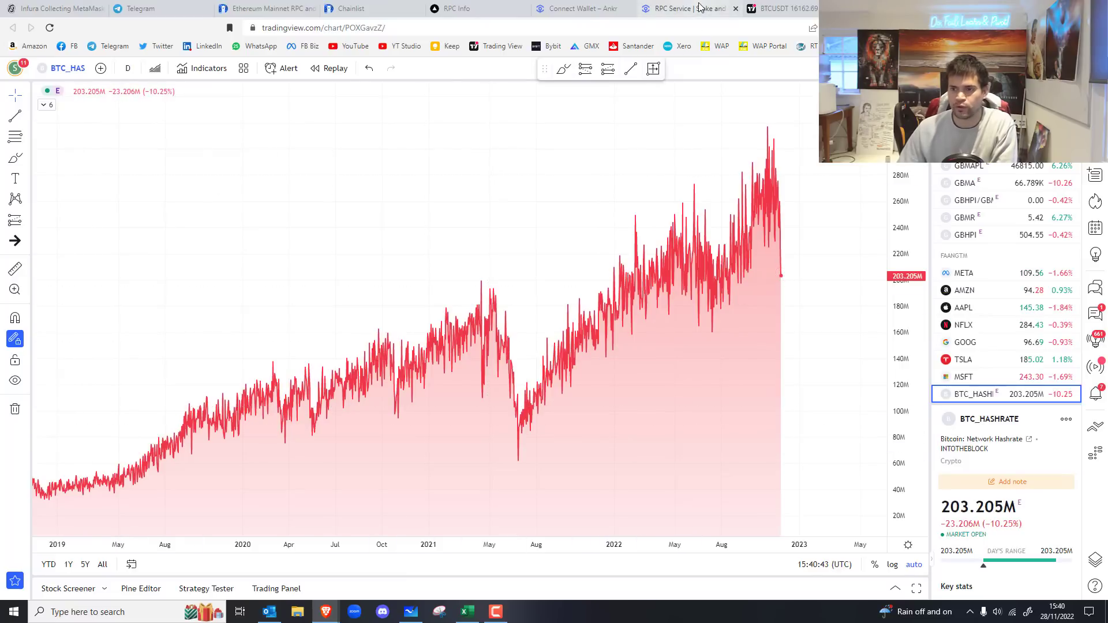
scroll(657, 257, up, 2)
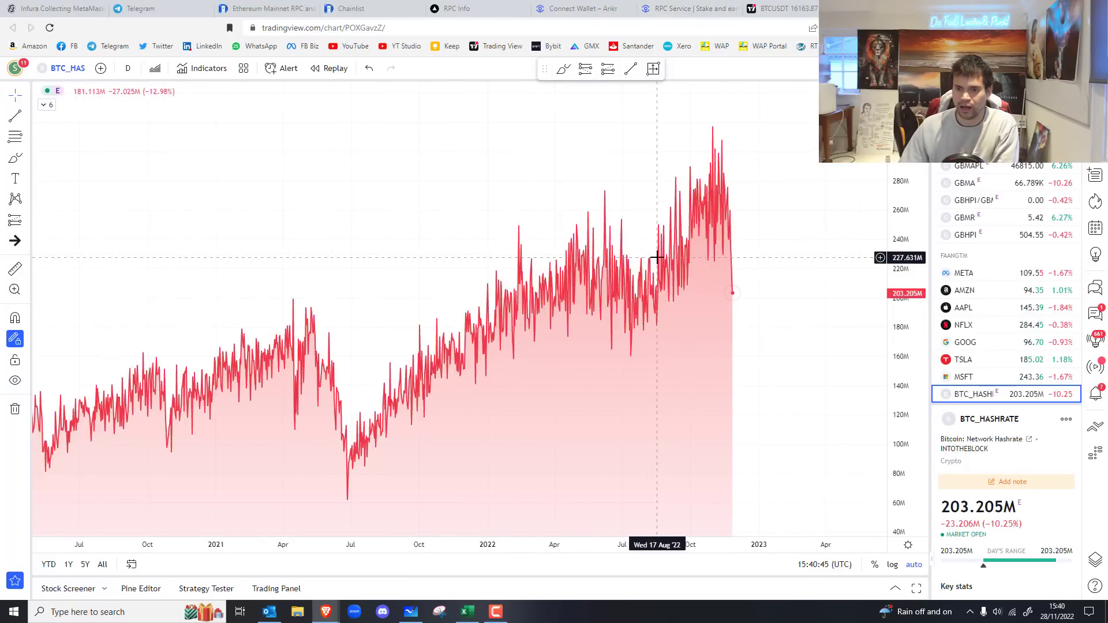
scroll(656, 257, up, 3)
Step: Draw a trend line from the July 2022 hashrate low to early 2023, discarding the extra preview
click(15, 117)
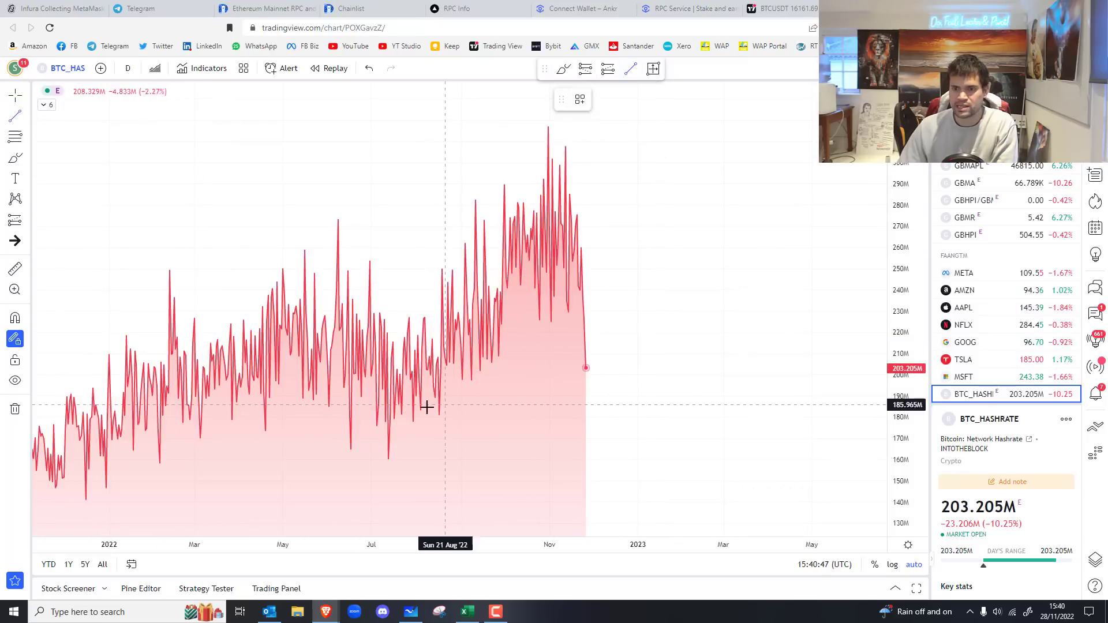
click(376, 450)
click(754, 166)
click(754, 166)
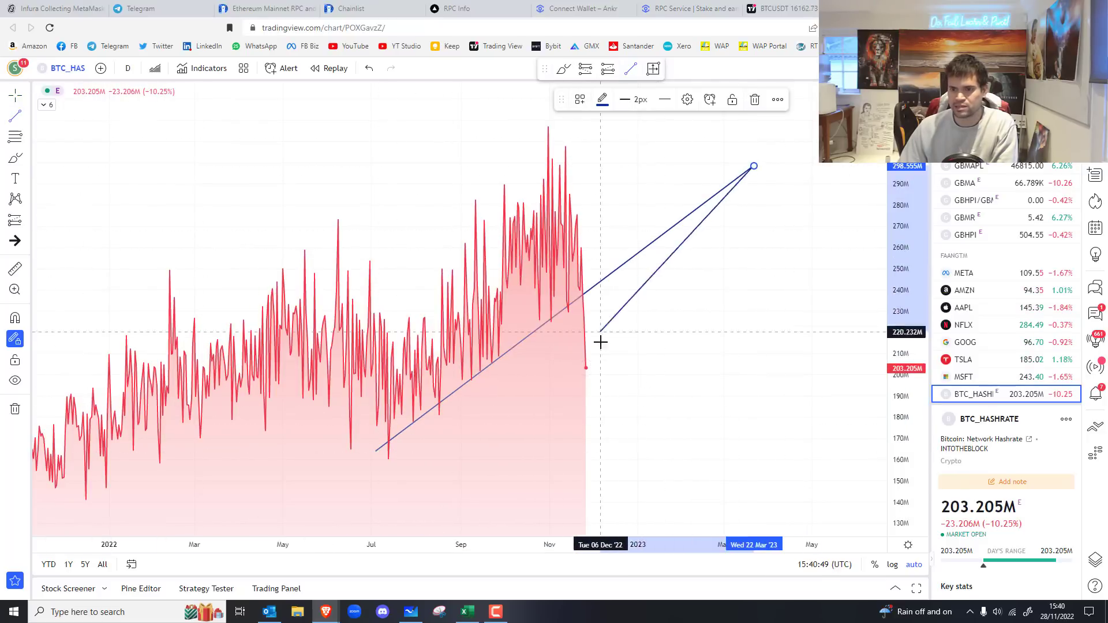
key(Escape)
right_click(619, 288)
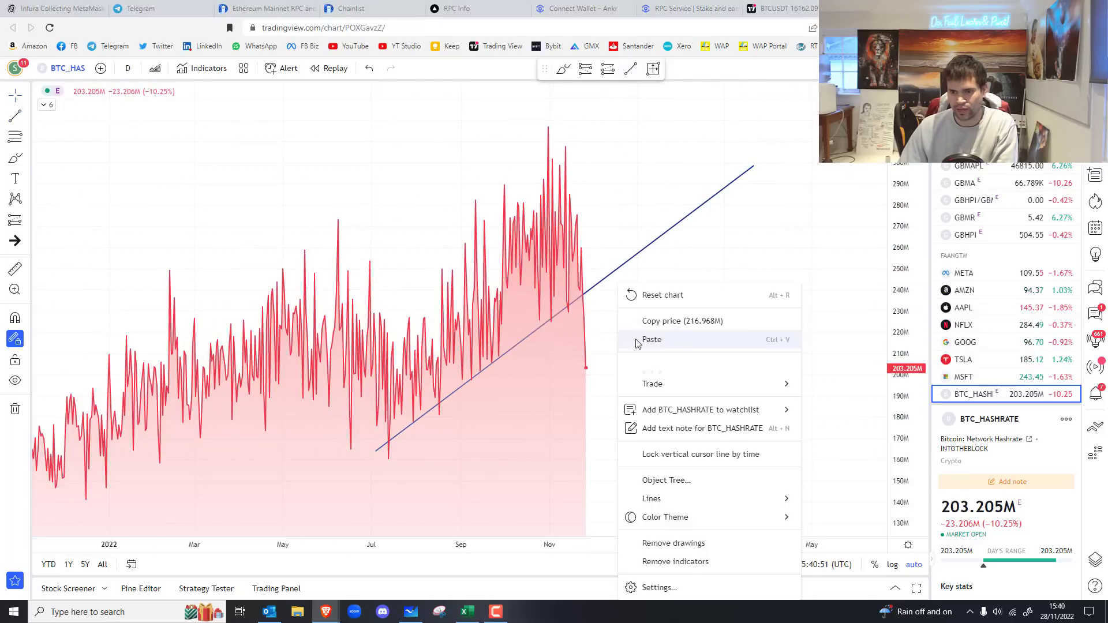
key(Escape)
Step: Pan and zoom the hashrate chart to show the trend line's projection into 2023
scroll(578, 413, down, 5)
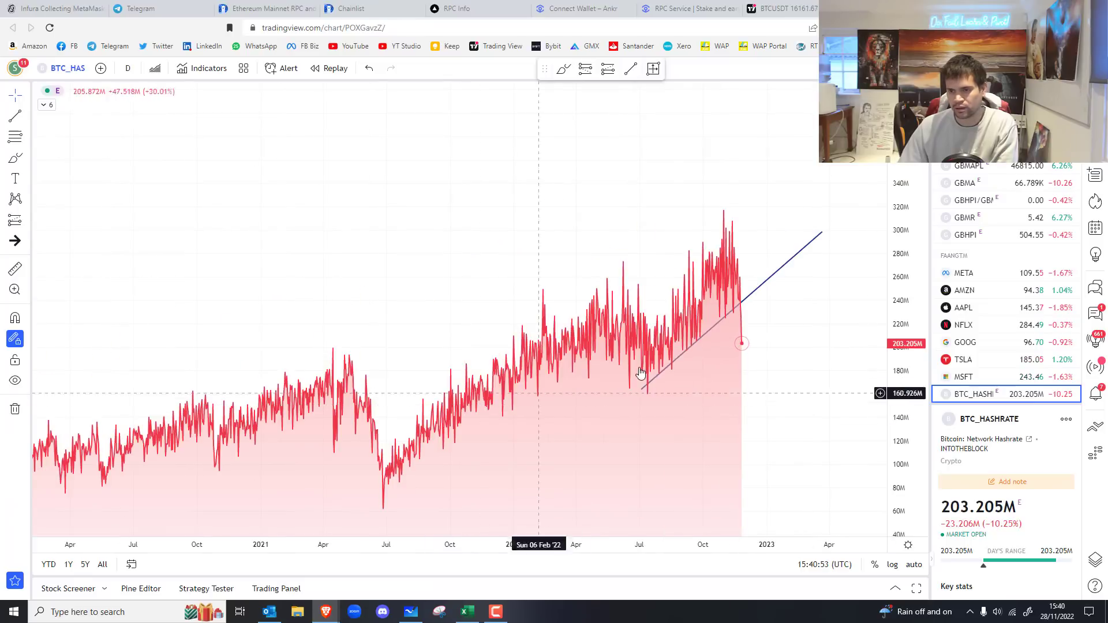
scroll(738, 349, up, 2)
drag(737, 349, 781, 202)
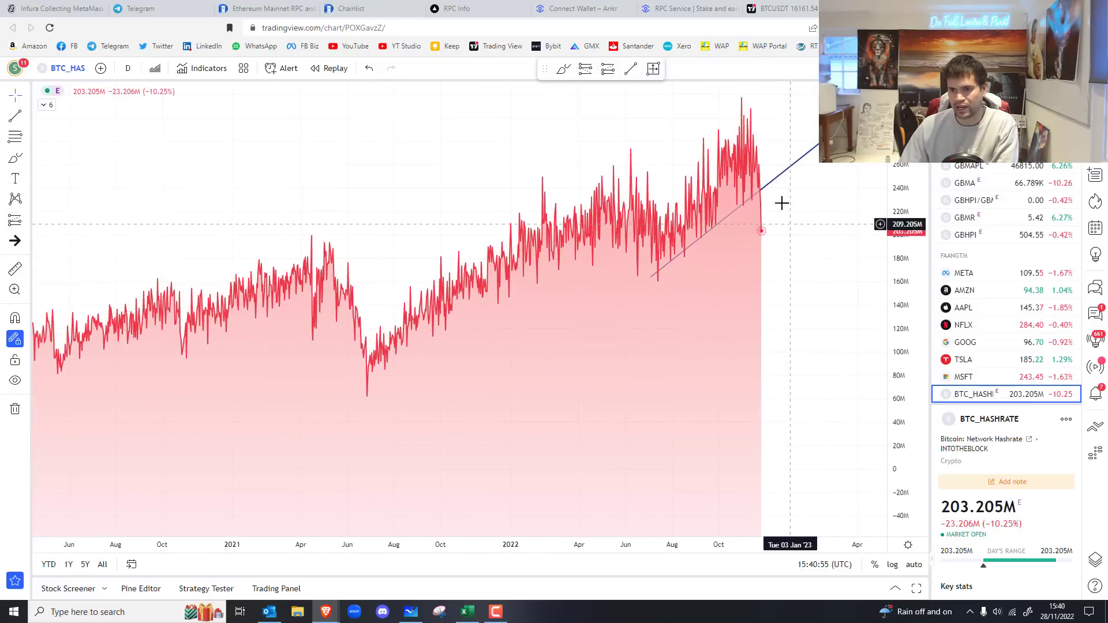
scroll(742, 255, up, 4)
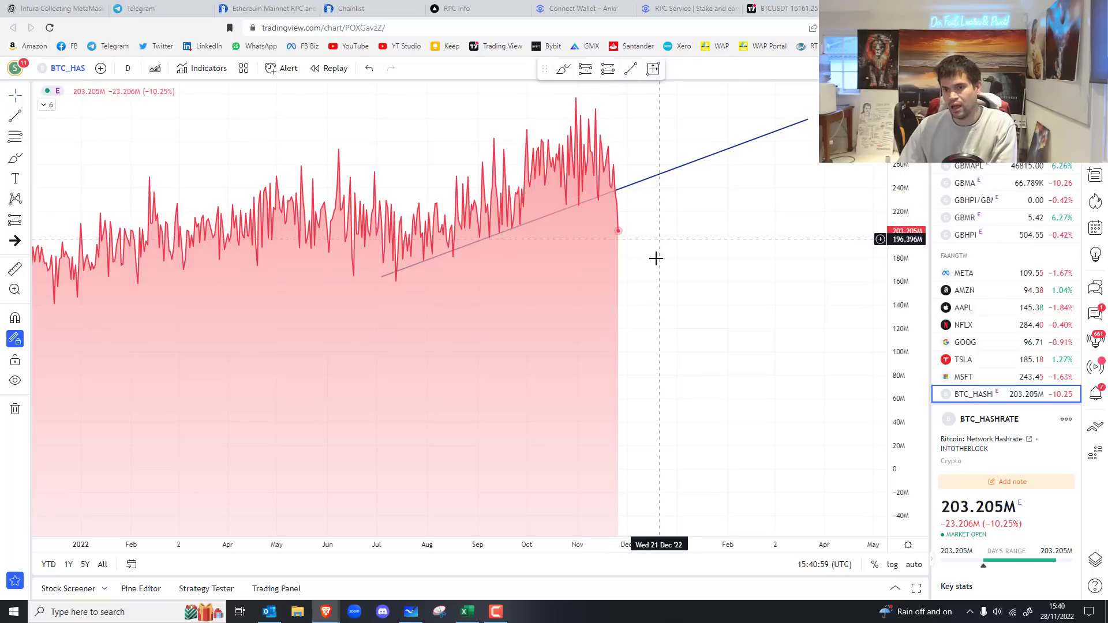
scroll(569, 289, down, 3)
scroll(570, 302, down, 3)
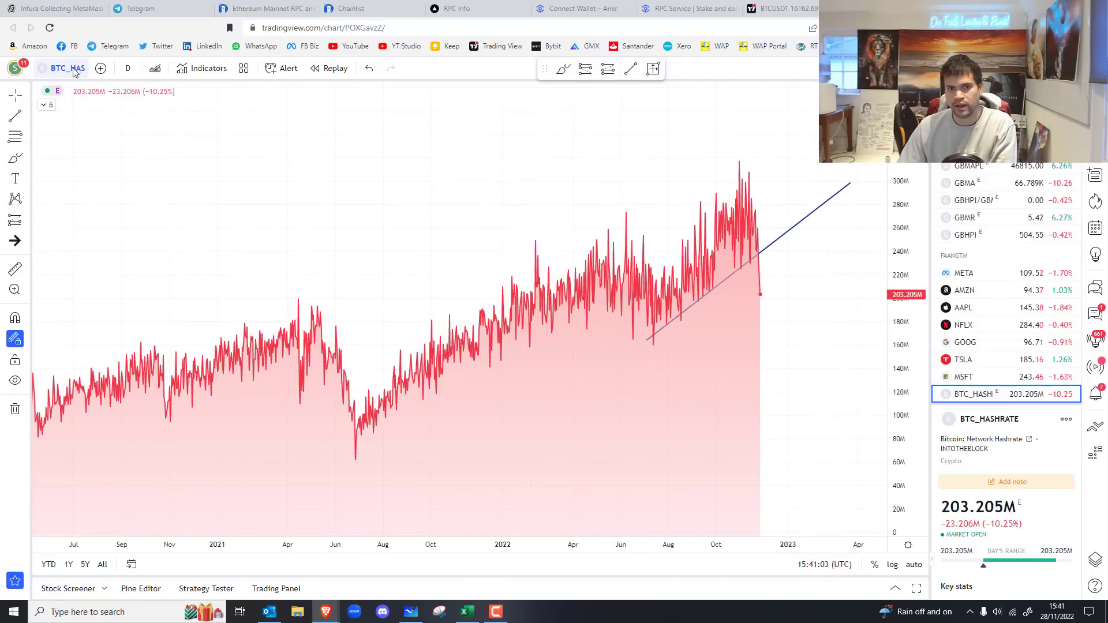
click(1033, 88)
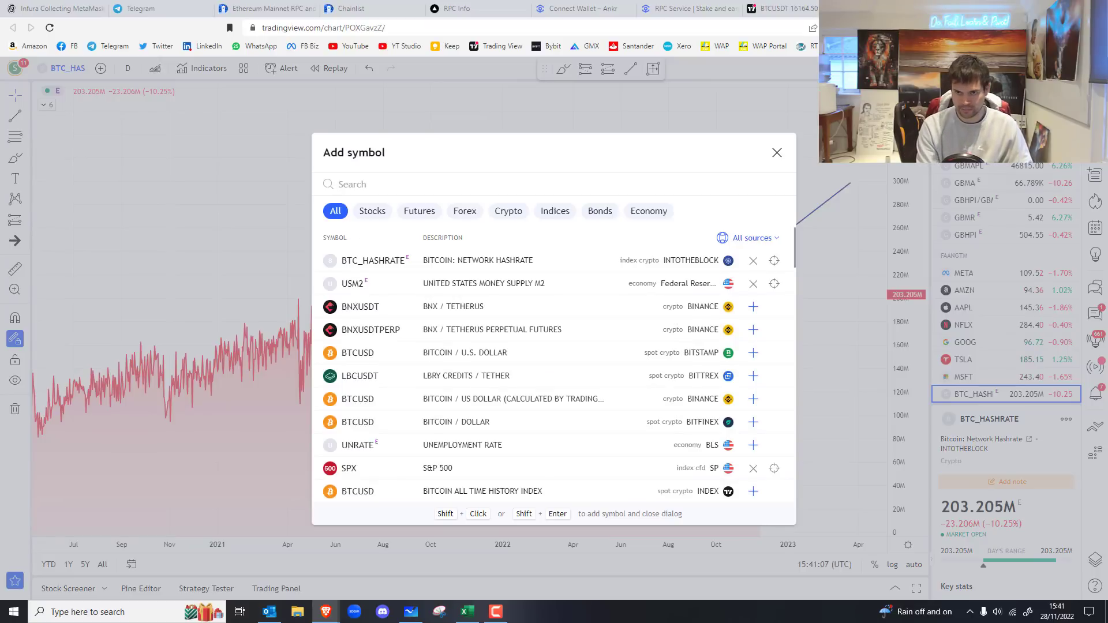
text(BTCHAS)
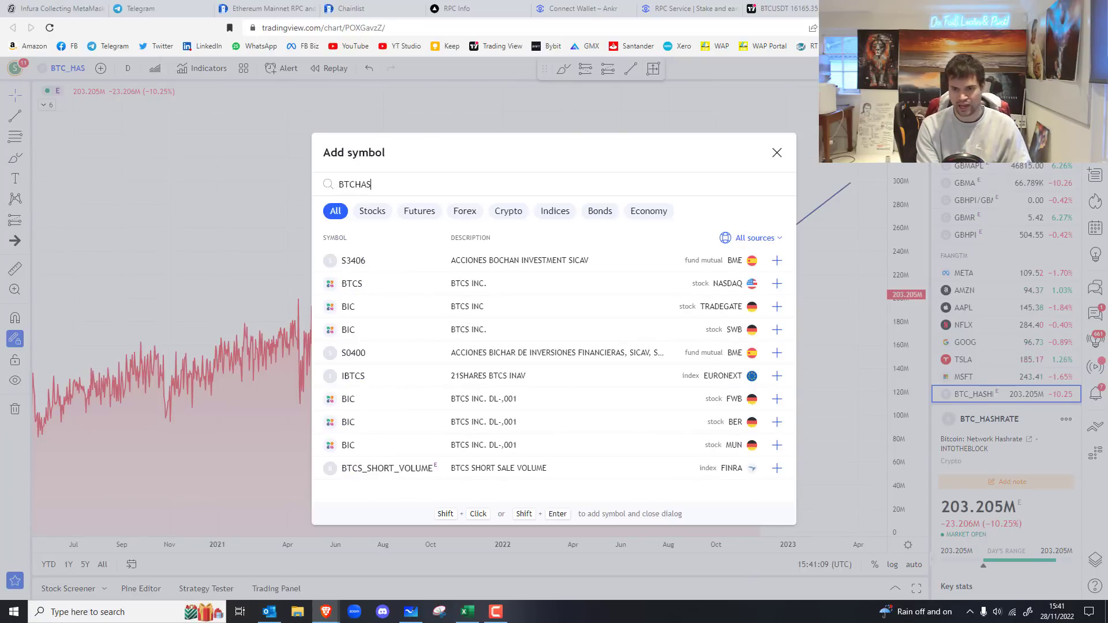
key(ctrl+a)
text(HASHRATE)
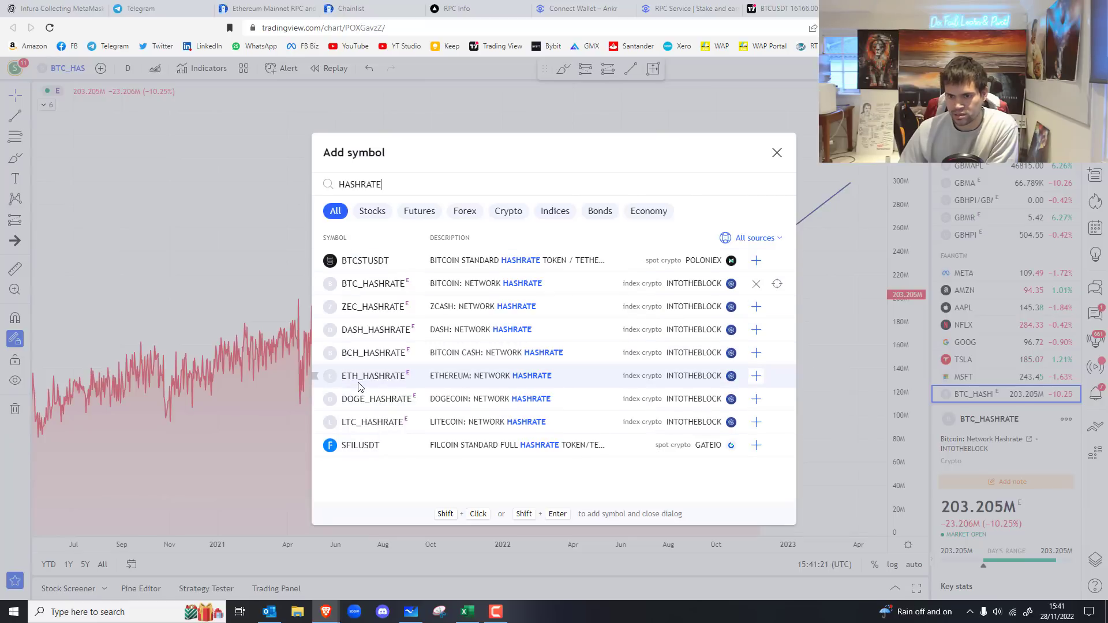
click(777, 153)
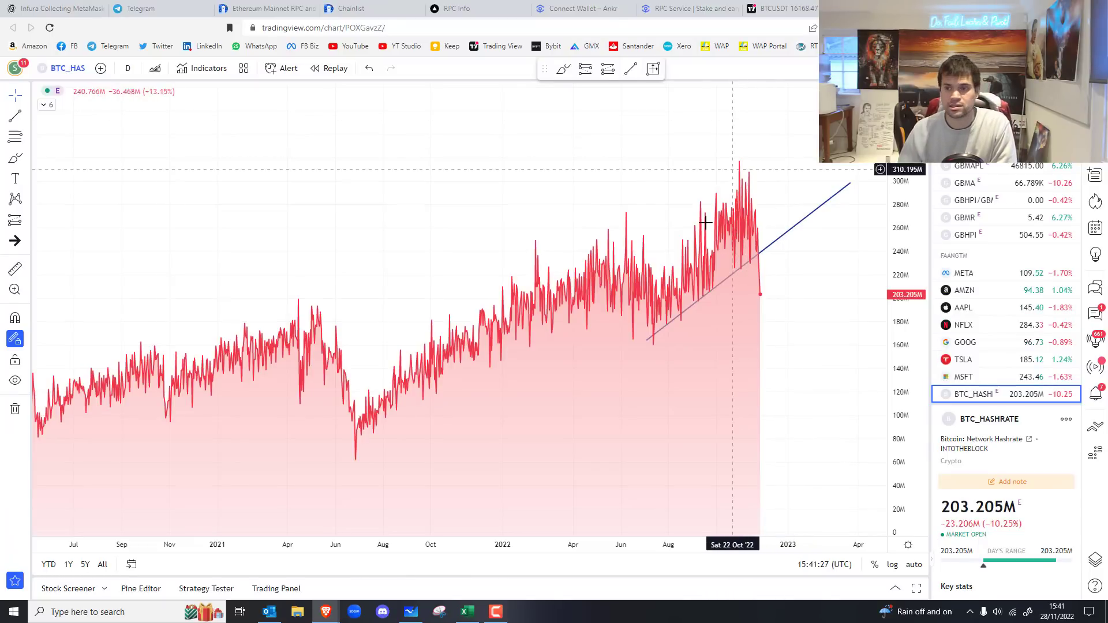
click(62, 77)
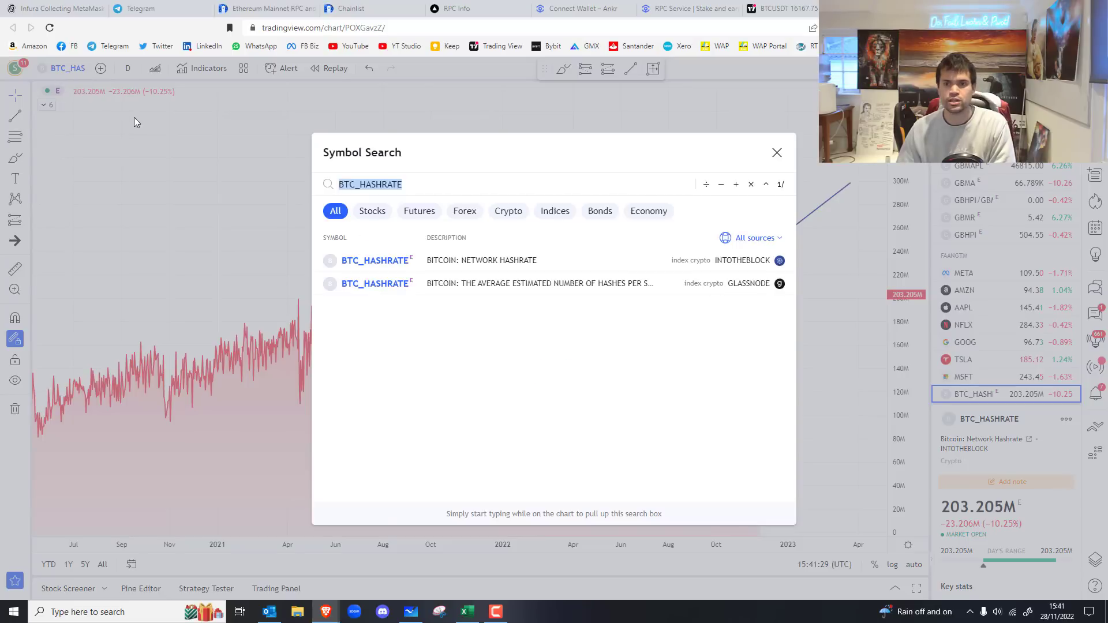
text(ALTPERP)
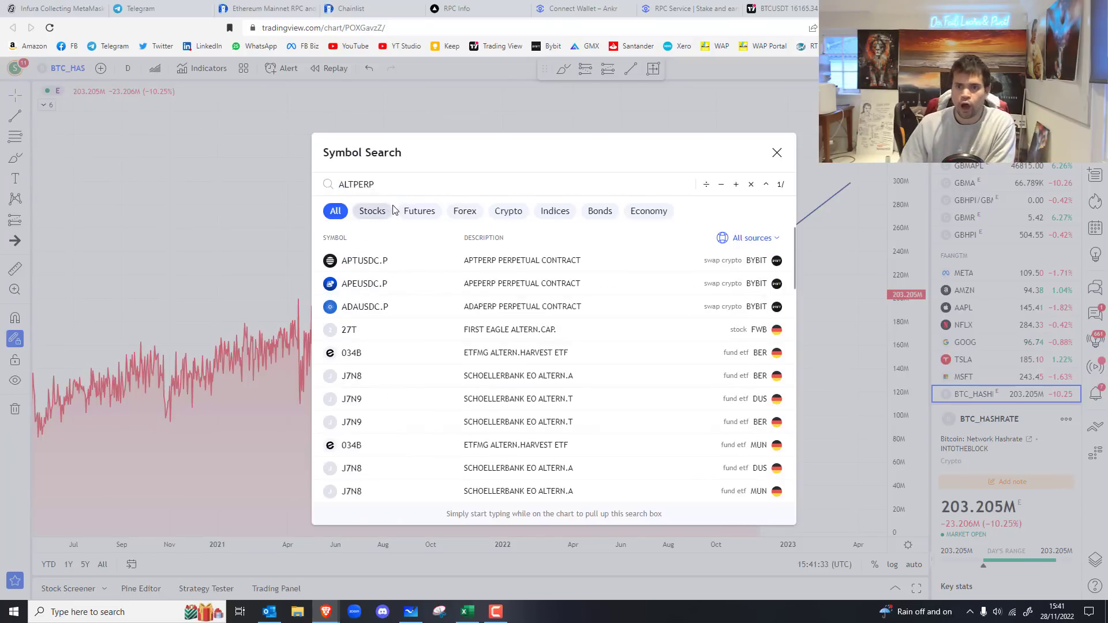
drag(374, 184, 328, 190)
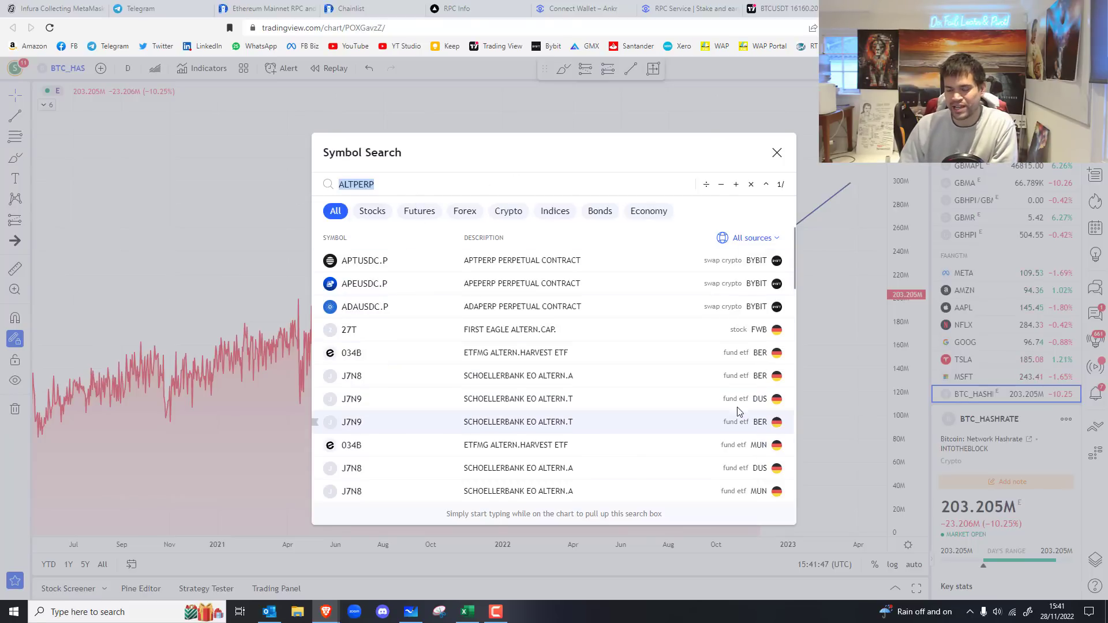
scroll(680, 388, down, 10)
scroll(733, 397, up, 10)
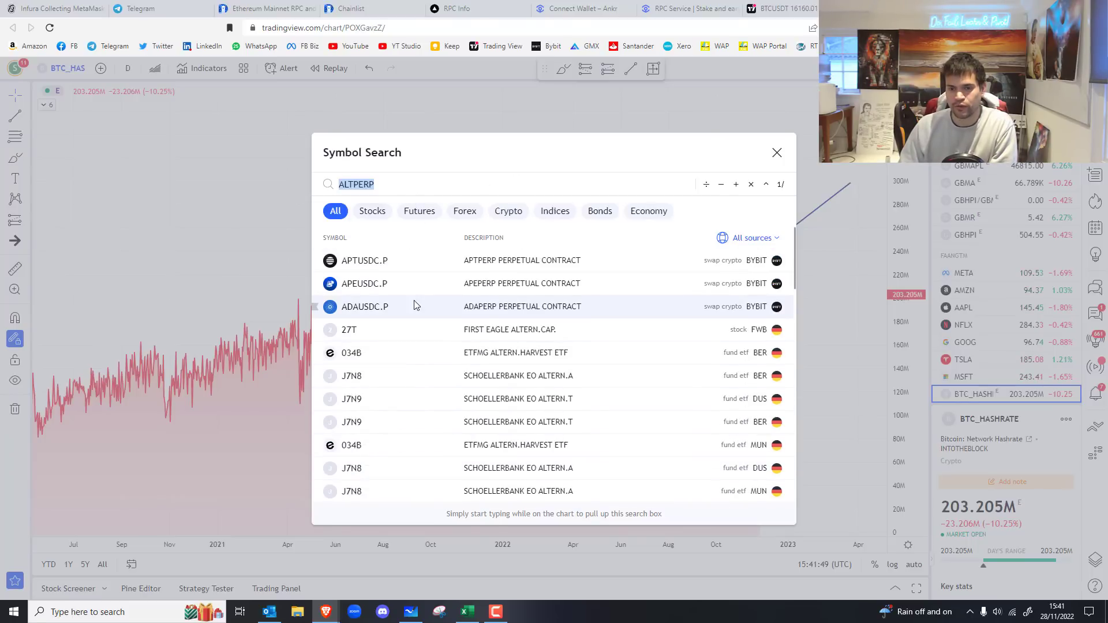
click(389, 185)
drag(390, 185, 318, 189)
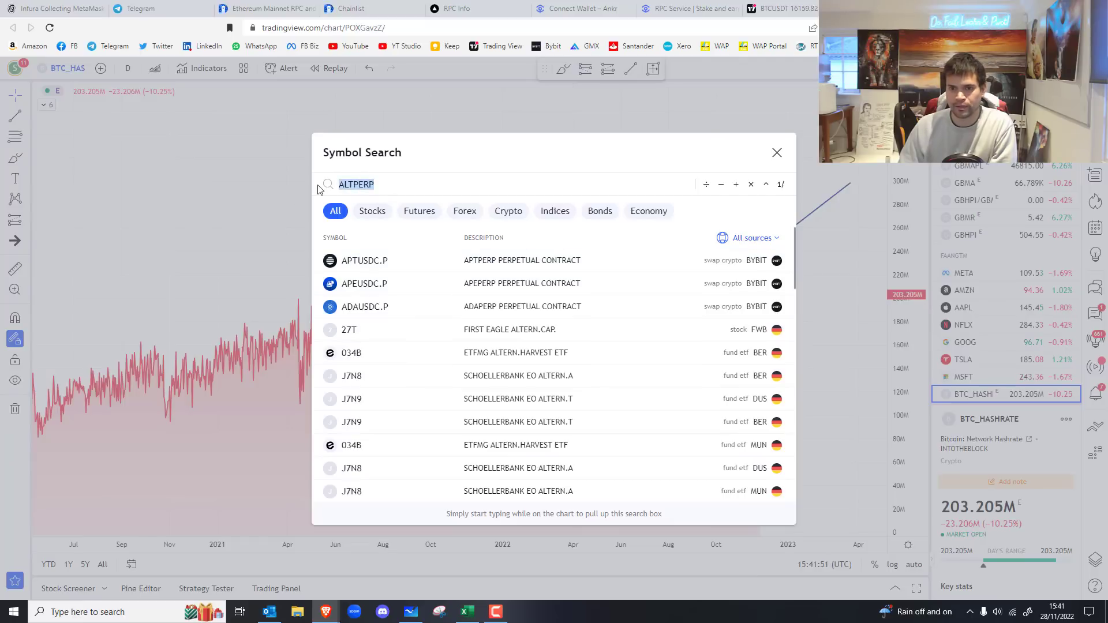
drag(393, 184, 318, 190)
text(S)
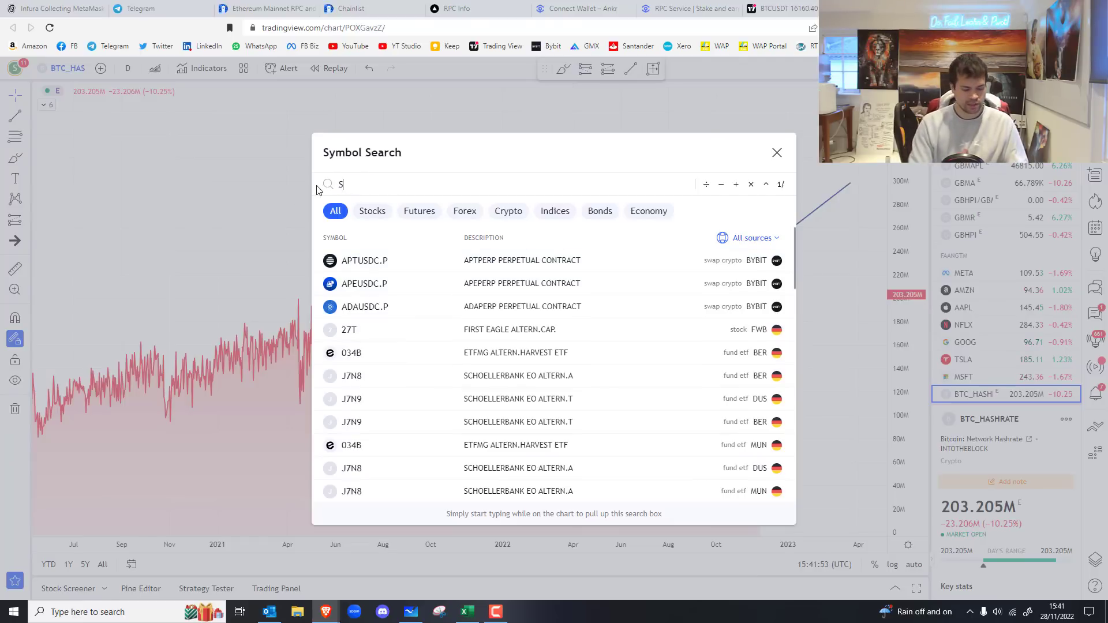
key(BackSpace)
text(ALT)
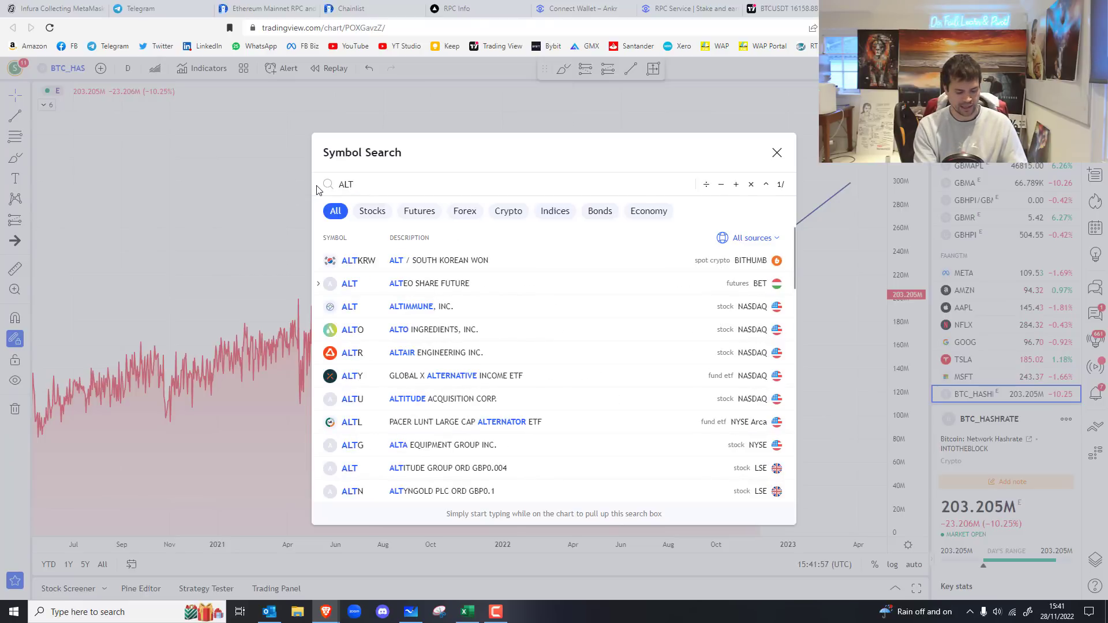
text(NDEX)
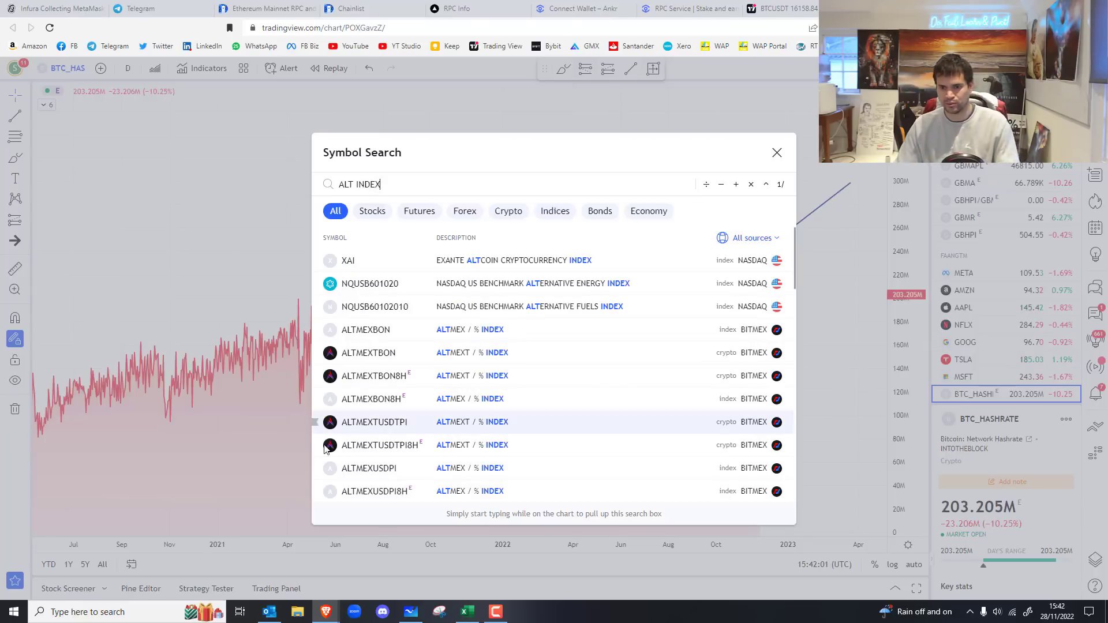
scroll(487, 346, down, 5)
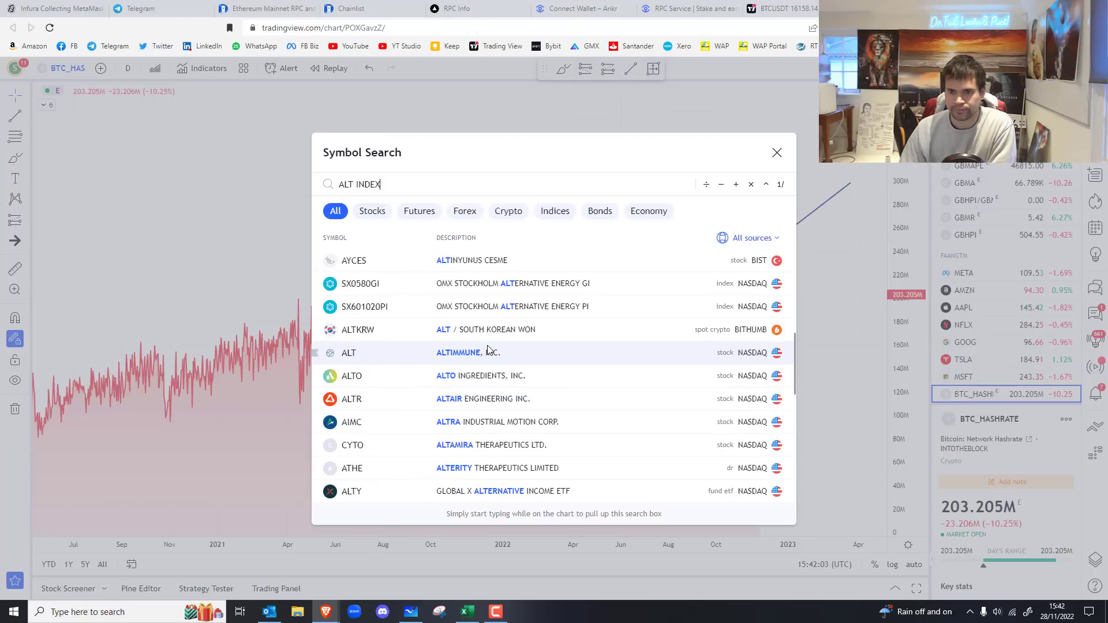
click(777, 153)
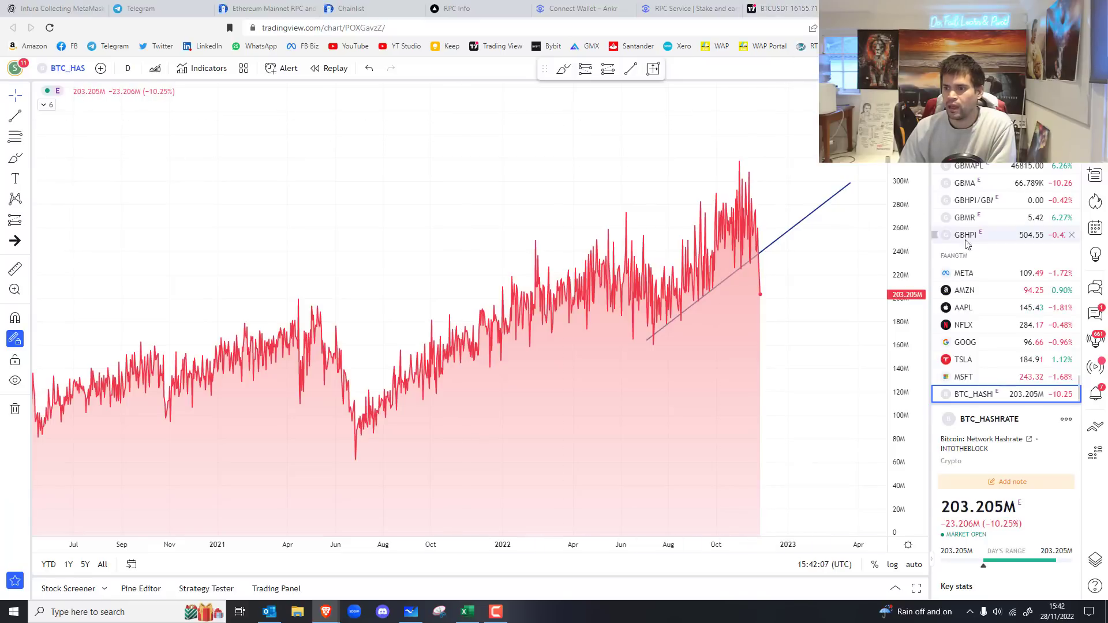
Step: Scroll the watchlist up until the USDOLLAR, SPX and US30 rows appear
scroll(975, 242, up, 15)
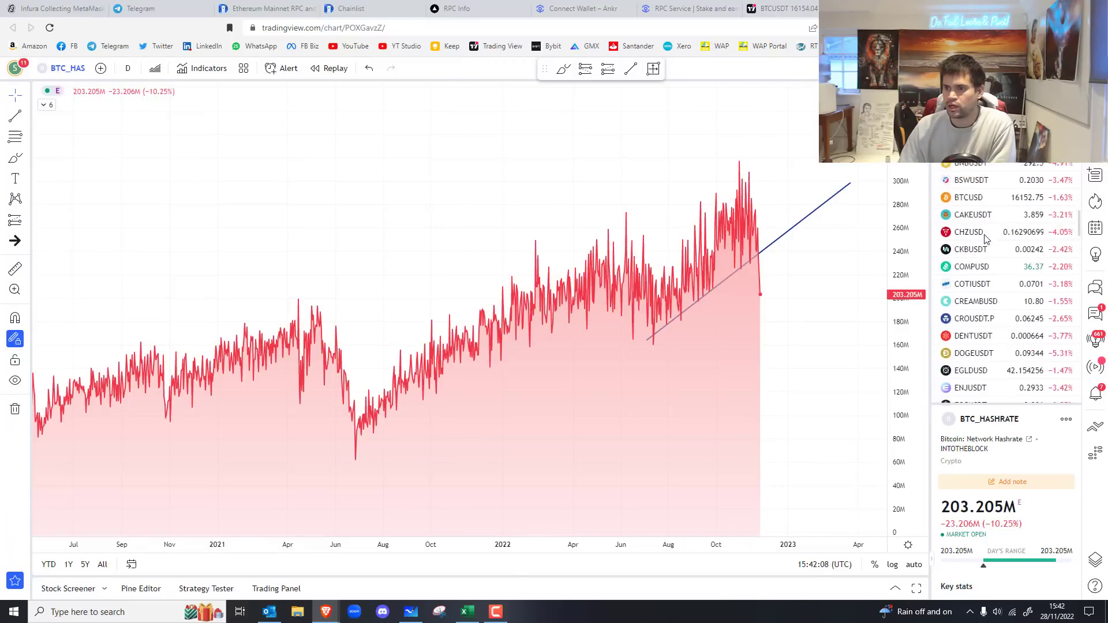
scroll(985, 238, up, 10)
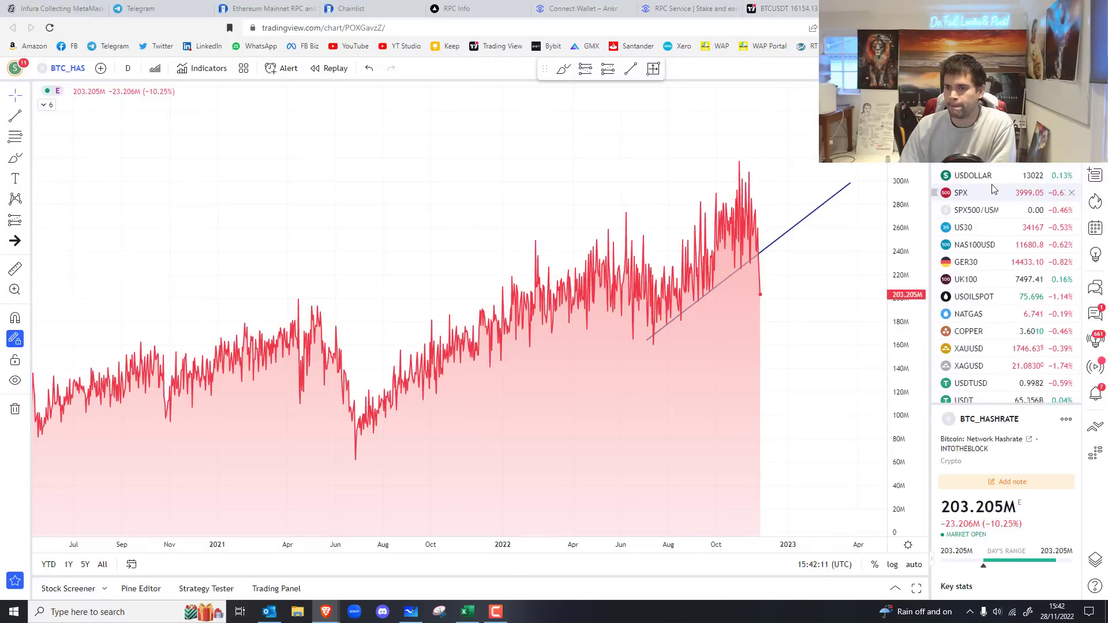